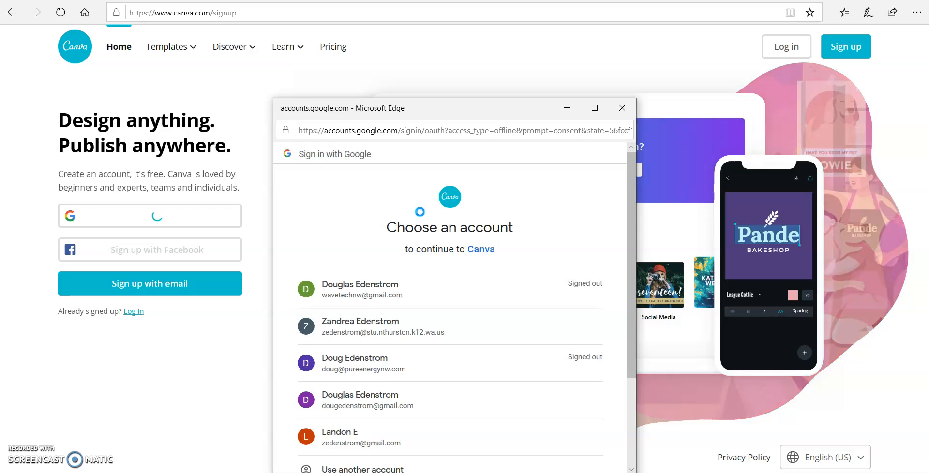
Step: Sign up with the school Google account and dismiss the Canva Pro offer
left_click(377, 334)
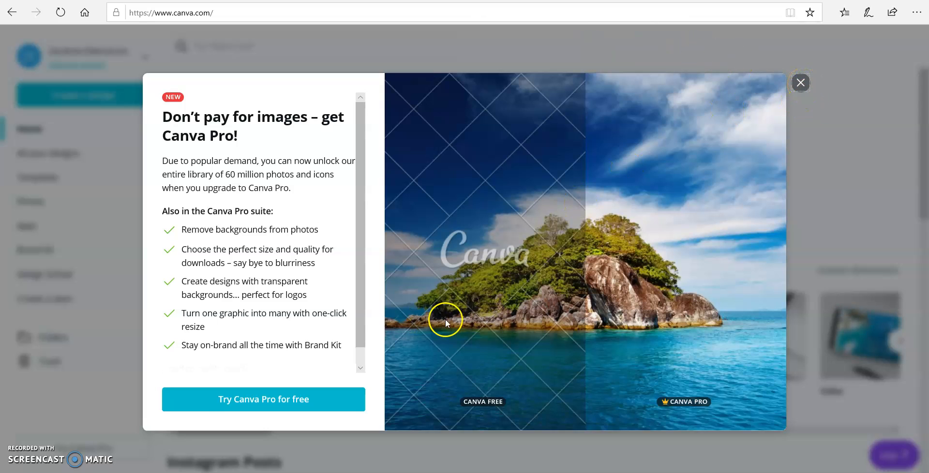
left_click(801, 83)
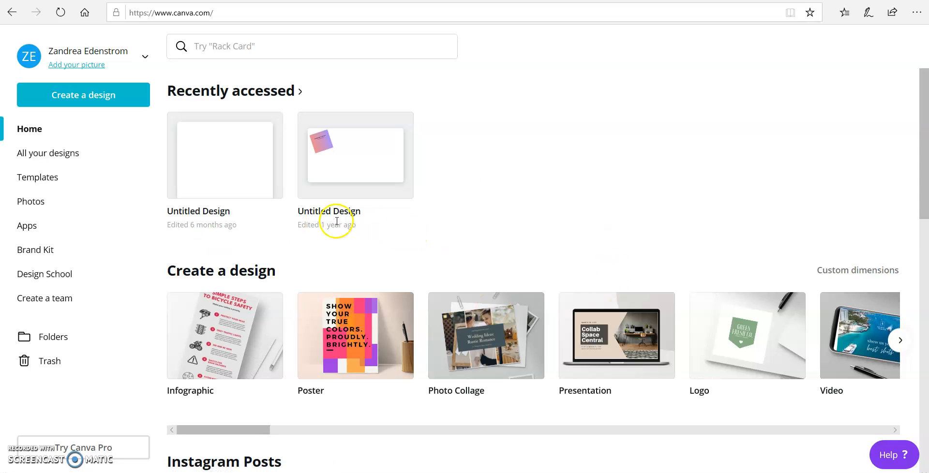
Step: Browse the template categories on the home page from Instagram Posts down to Posters, including further poster samples
scroll(513, 166, "down", 3)
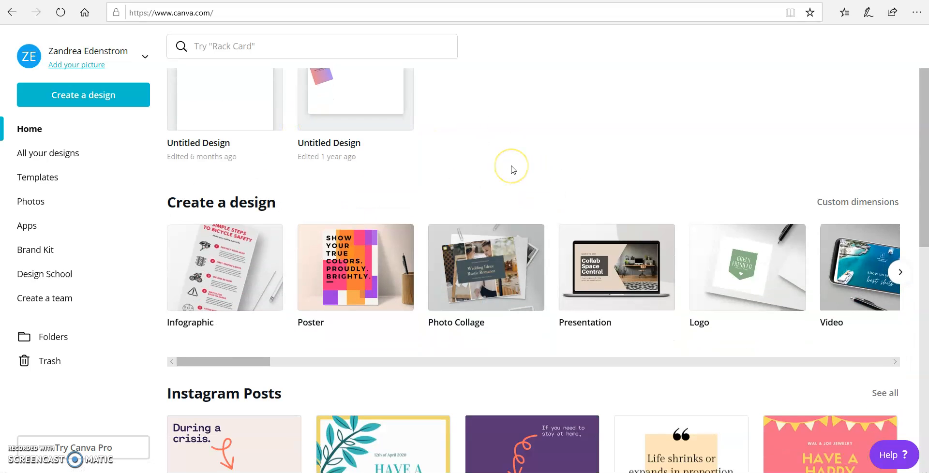
scroll(487, 197, "up", 3)
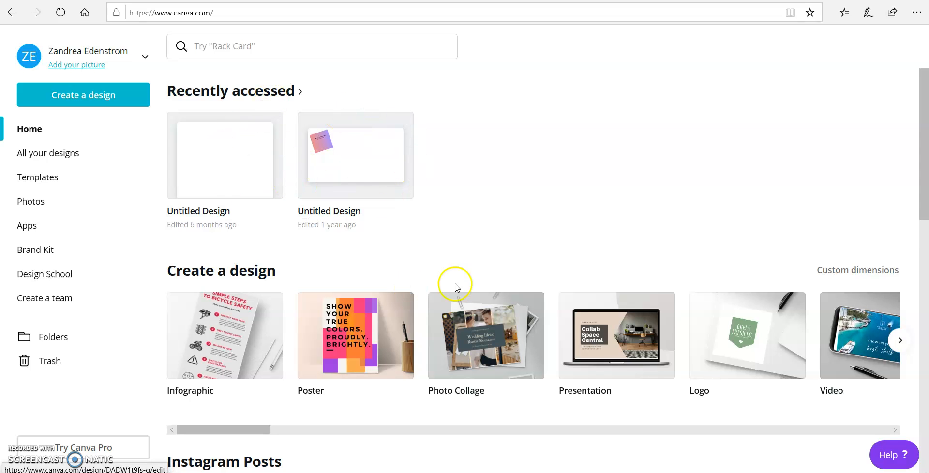
scroll(503, 304, "down", 2)
scroll(503, 307, "down", 5)
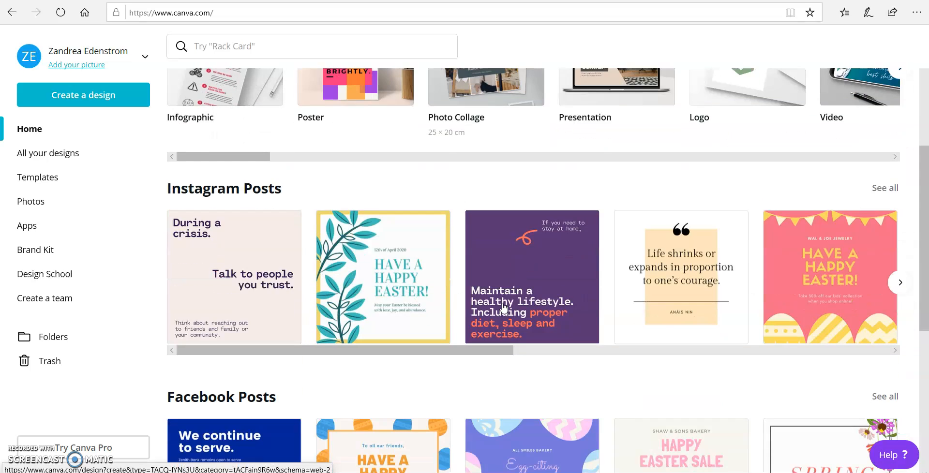
scroll(503, 307, "down", 10)
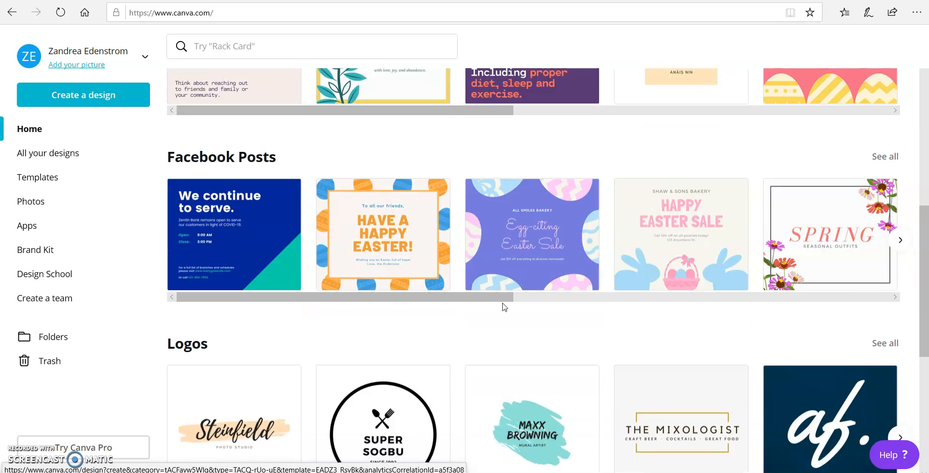
scroll(503, 307, "down", 8)
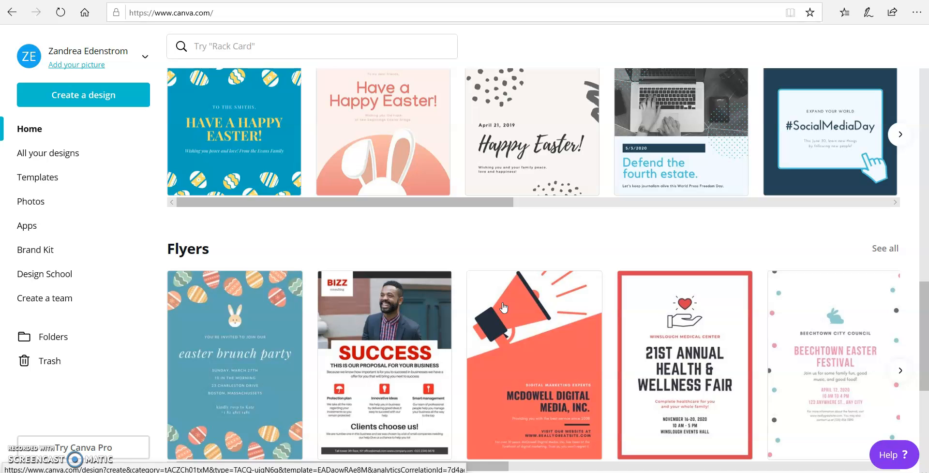
scroll(503, 307, "down", 3)
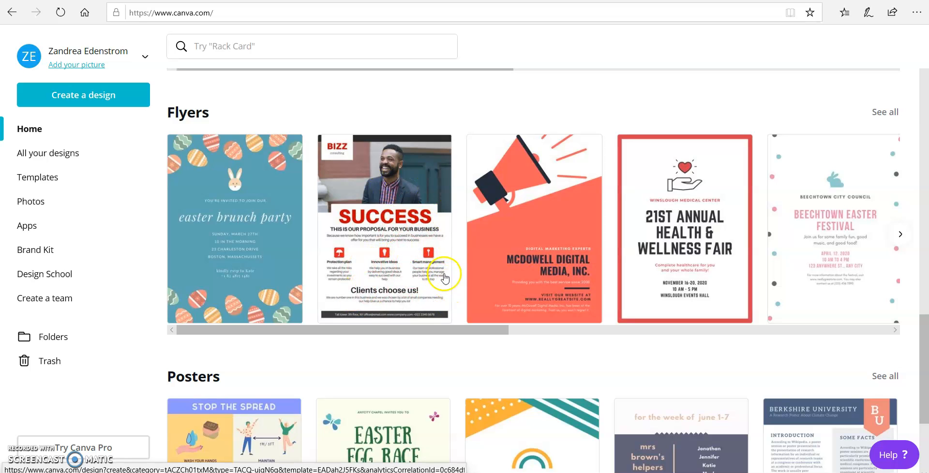
scroll(407, 249, "down", 4)
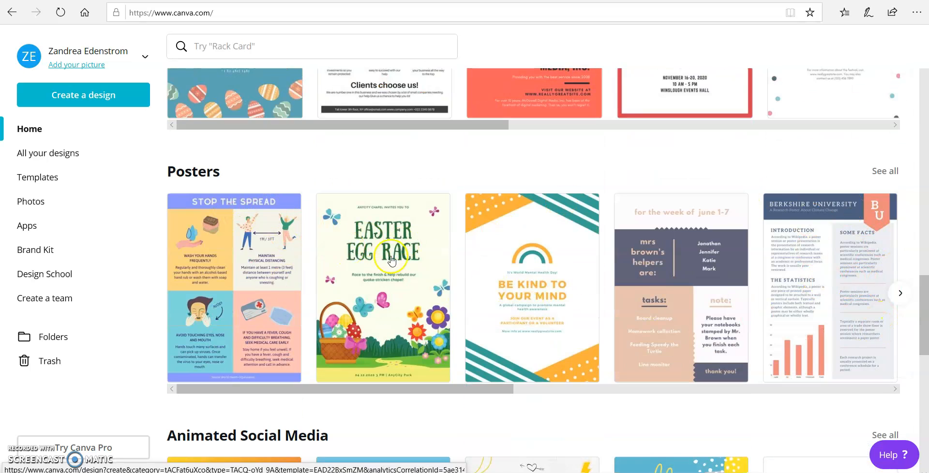
left_click_drag(488, 389, 658, 398)
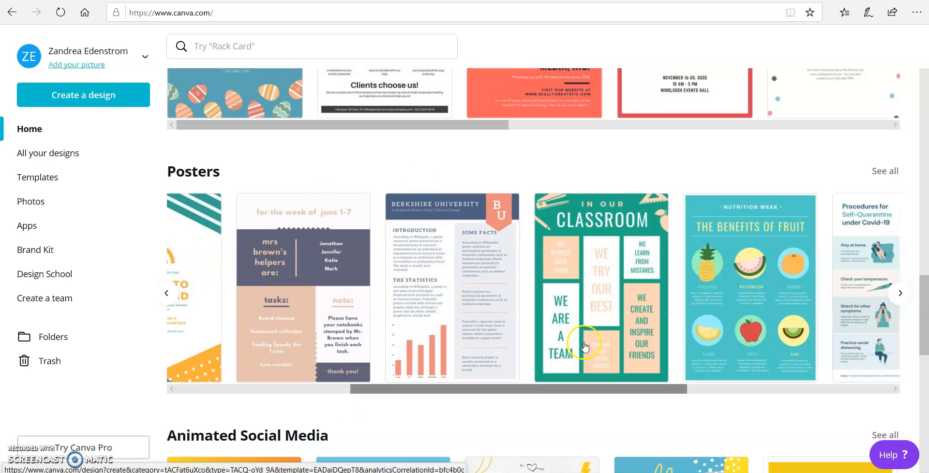
Step: Open the full Posters template collection and look through the available designs
left_click(888, 175)
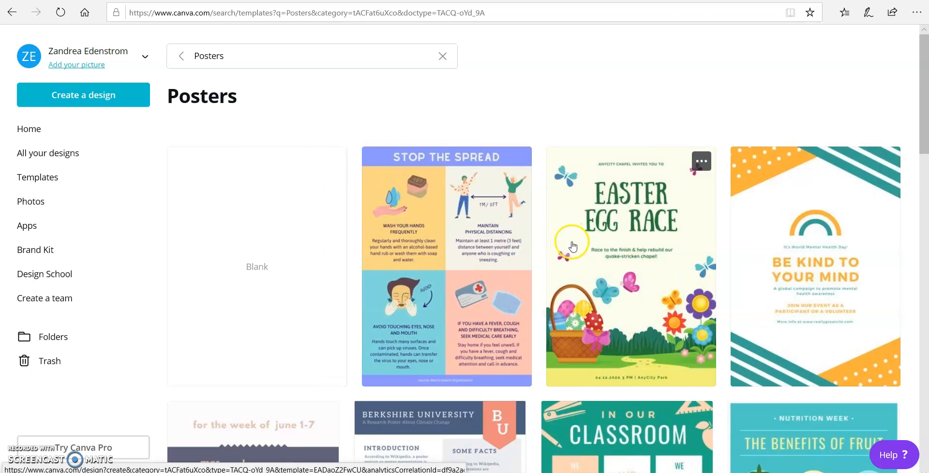
scroll(572, 245, "down", 8)
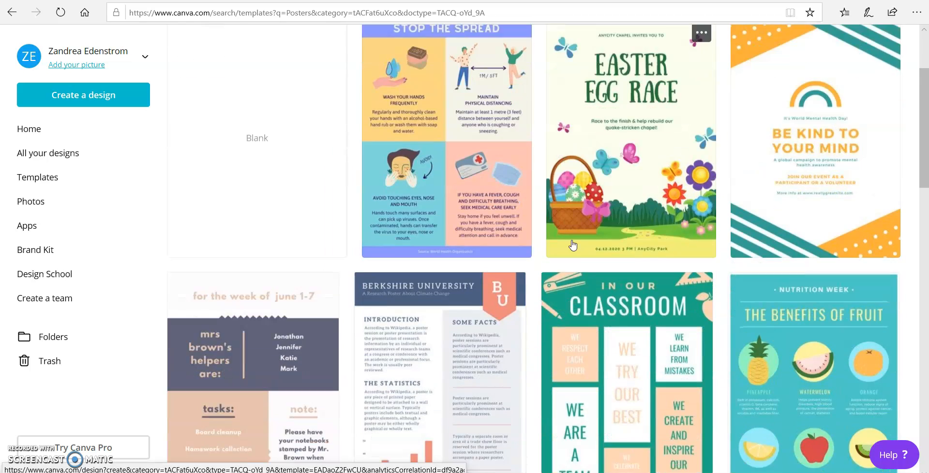
scroll(573, 243, "down", 5)
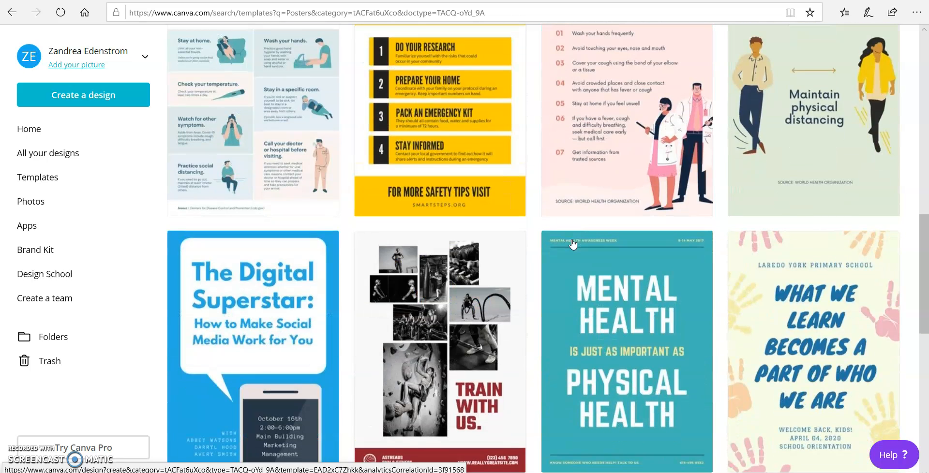
scroll(572, 244, "down", 4)
scroll(663, 314, "down", 3)
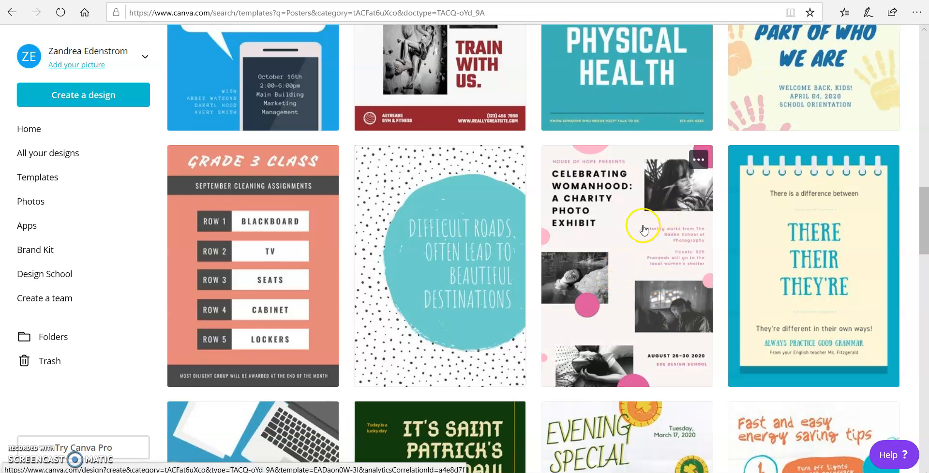
scroll(640, 236, "down", 3)
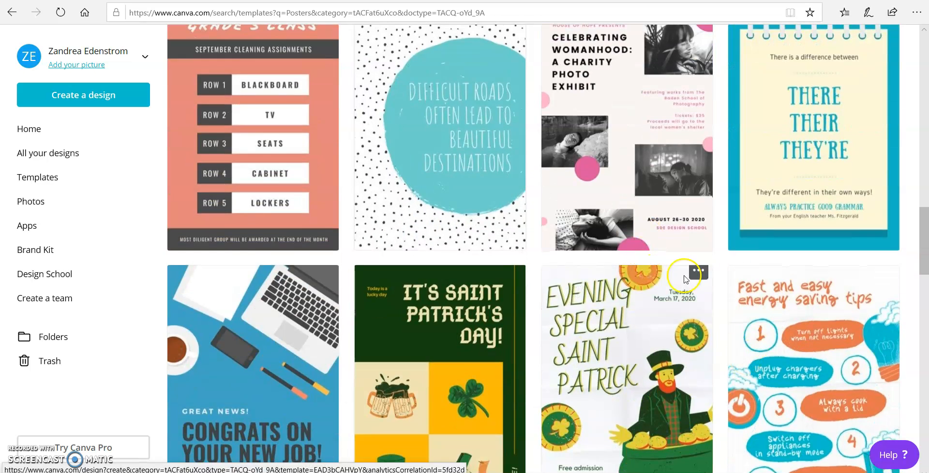
scroll(642, 252, "up", 3)
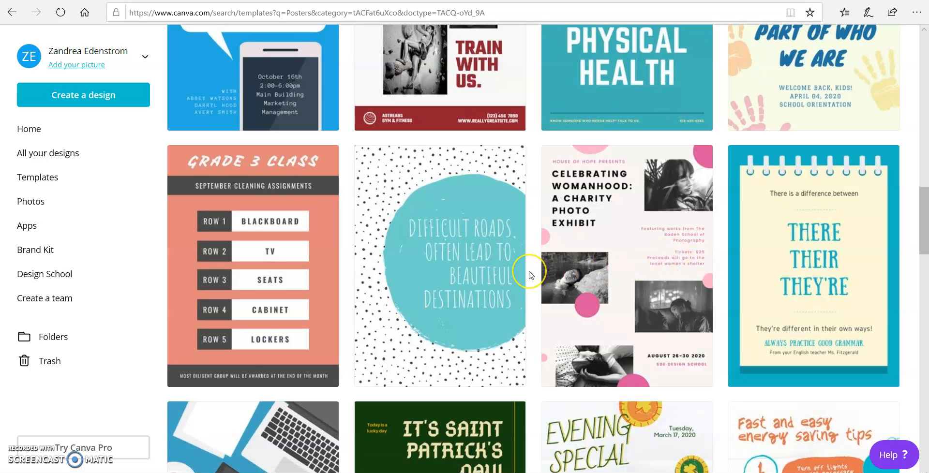
scroll(529, 271, "down", 4)
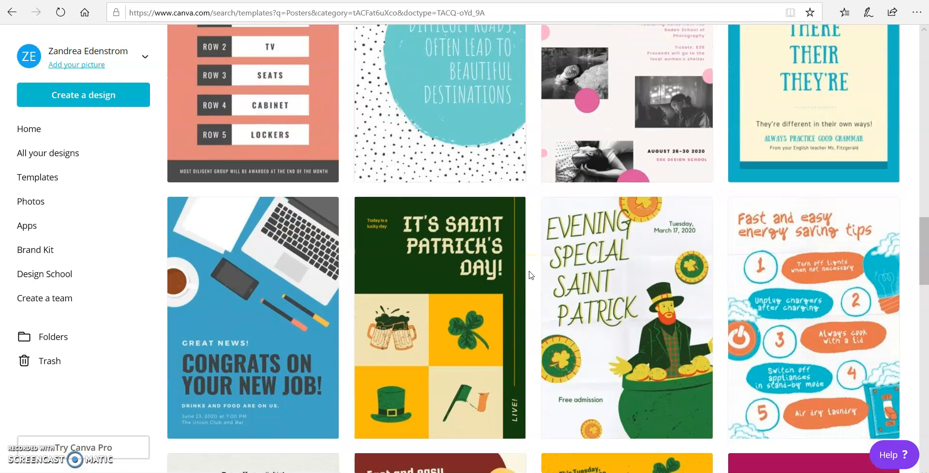
scroll(530, 275, "down", 10)
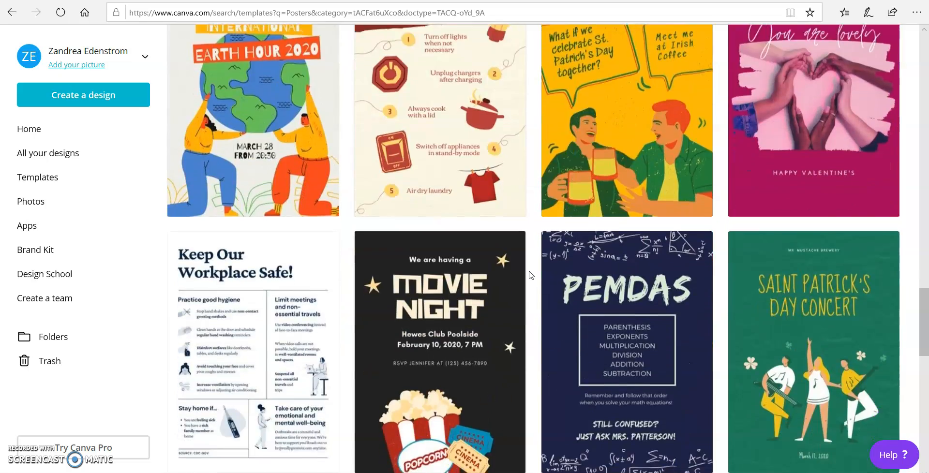
scroll(531, 275, "down", 15)
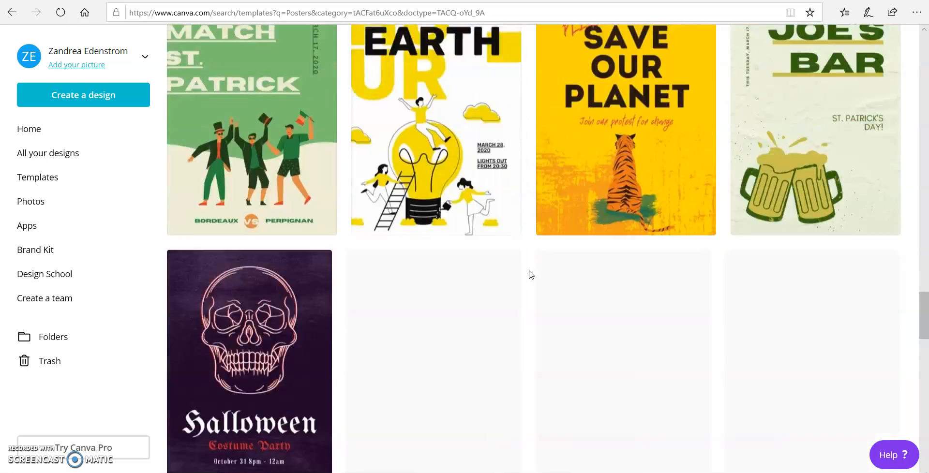
scroll(531, 275, "up", 20)
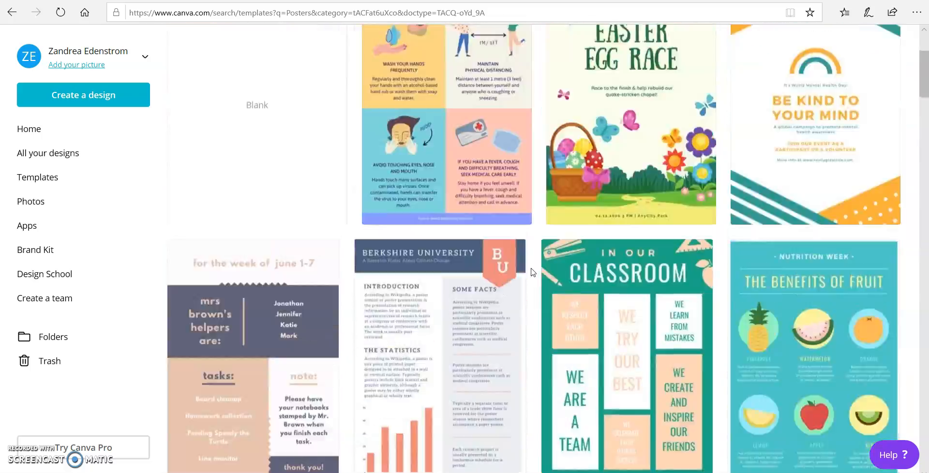
scroll(532, 272, "up", 3)
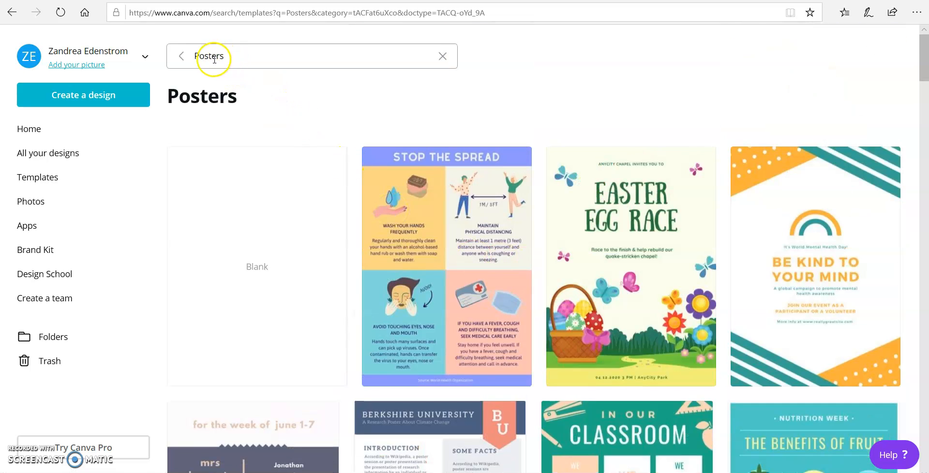
Step: Return to the home page and look through the design types offered under Create a design
left_click(182, 58)
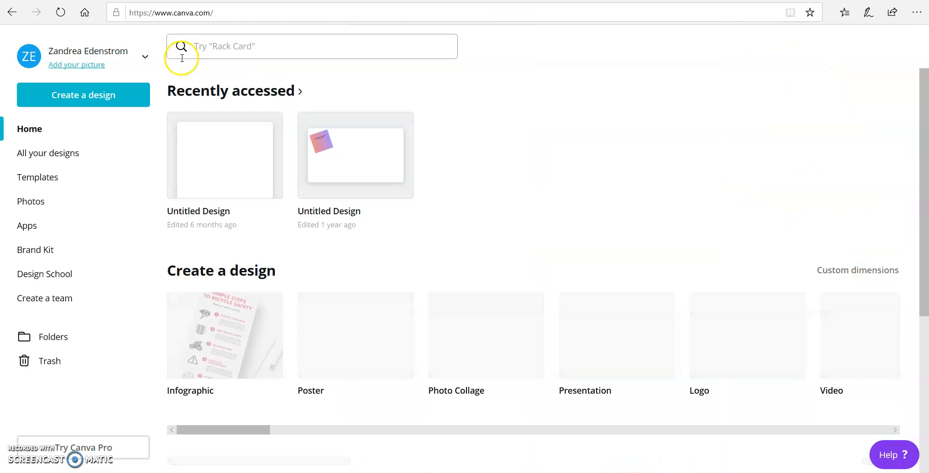
scroll(223, 150, "down", 6)
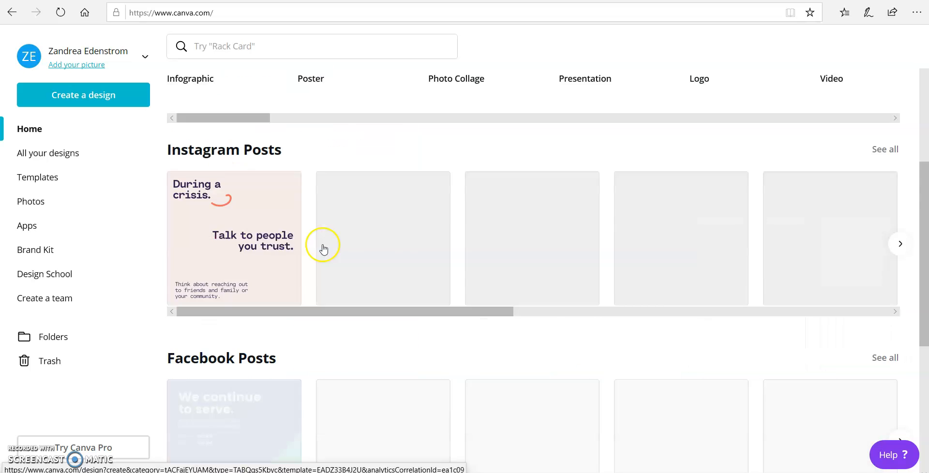
scroll(323, 248, "up", 6)
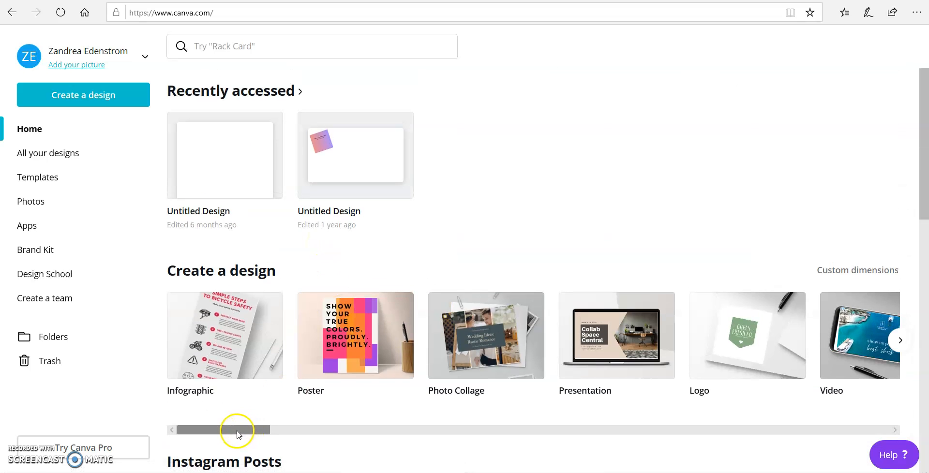
left_click_drag(224, 431, 371, 436)
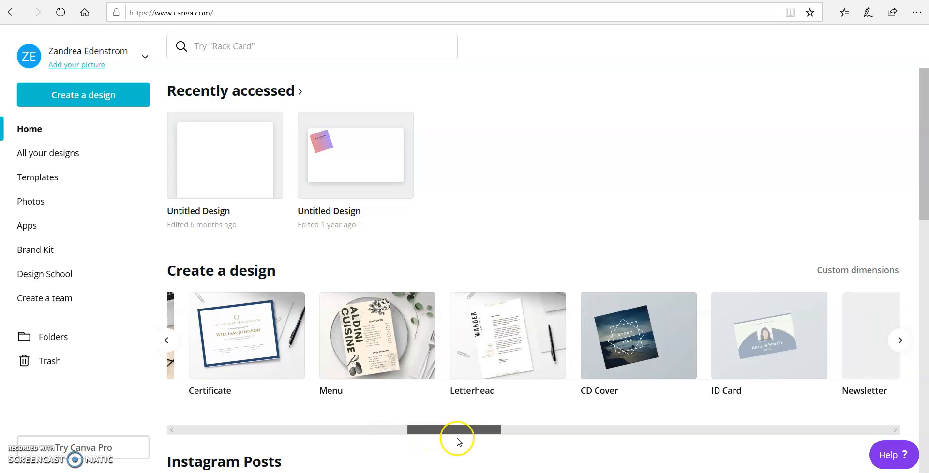
left_click_drag(468, 442, 346, 428)
Step: Review the home page template categories down to Facebook Covers and Instagram Stories, returning to Posters
scroll(422, 249, "down", 5)
scroll(424, 251, "down", 10)
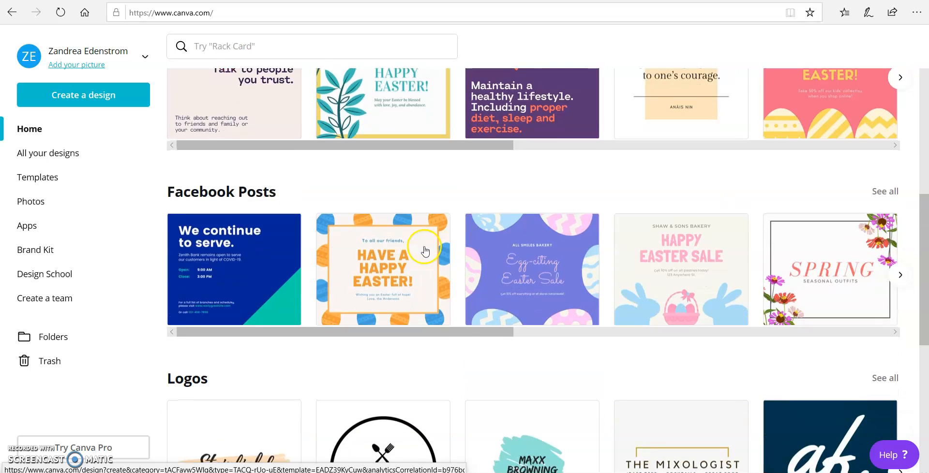
scroll(424, 251, "down", 4)
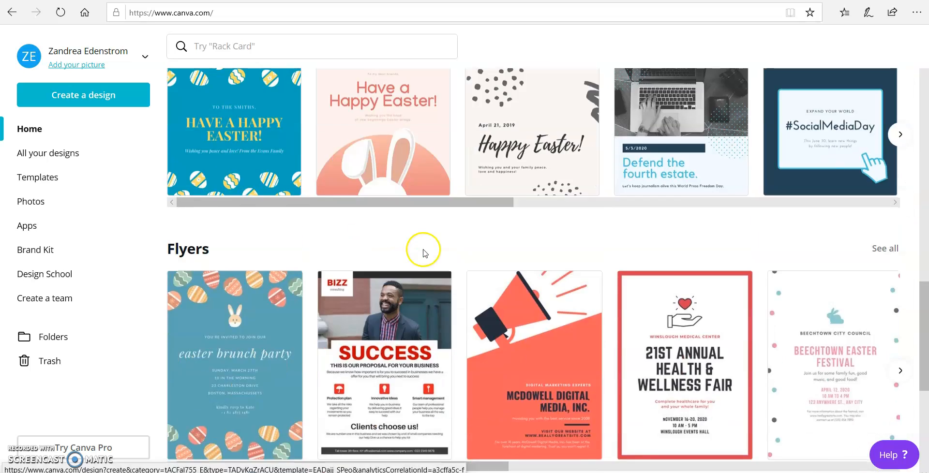
scroll(367, 300, "down", 3)
scroll(388, 312, "down", 6)
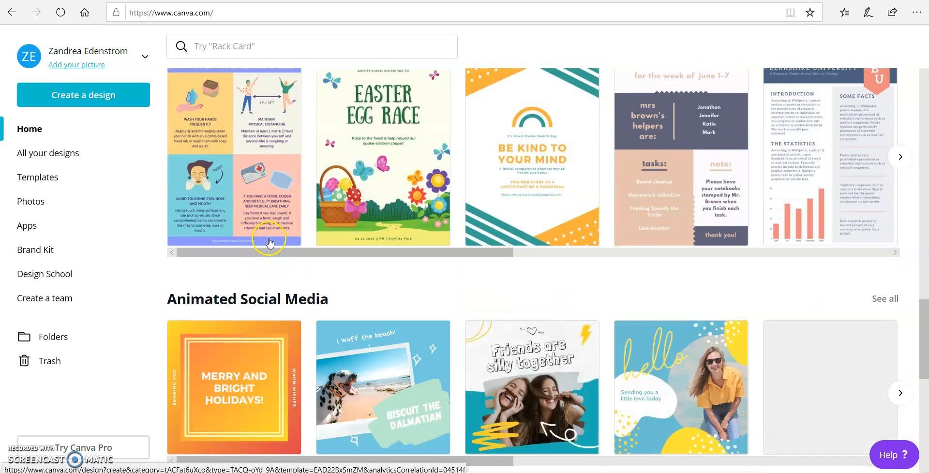
scroll(270, 243, "down", 1)
scroll(269, 243, "down", 5)
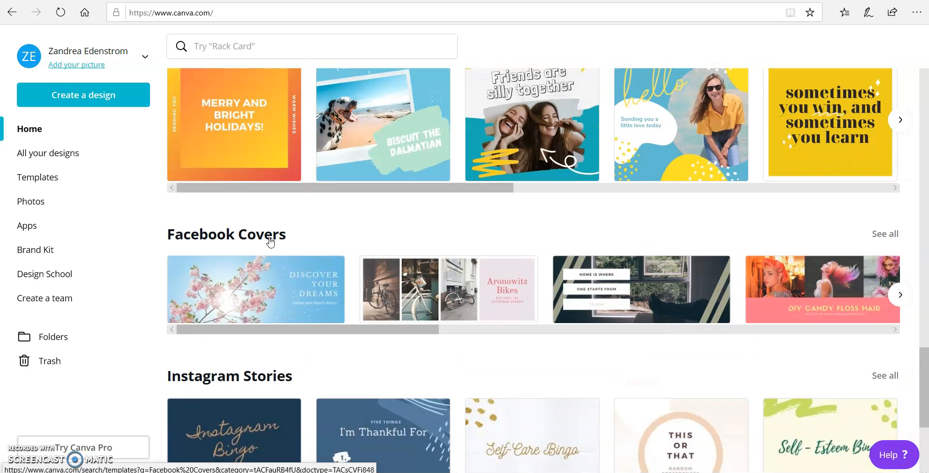
scroll(271, 242, "down", 1)
scroll(213, 237, "up", 8)
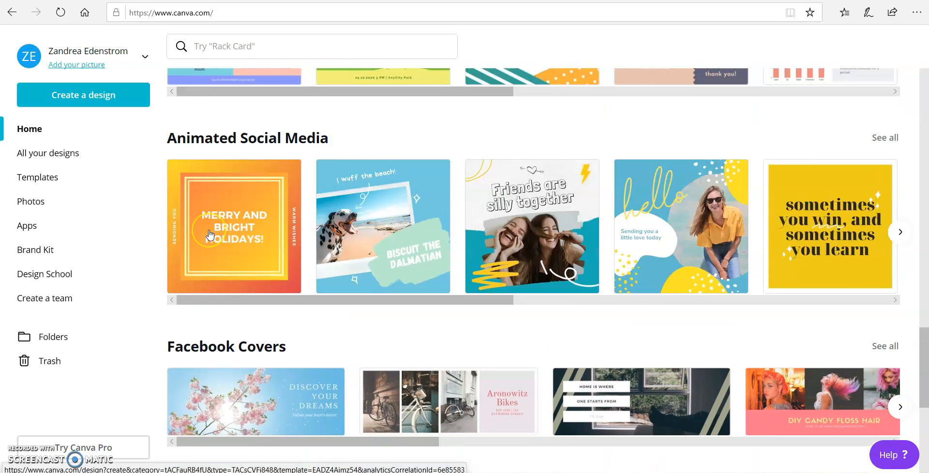
scroll(209, 235, "up", 3)
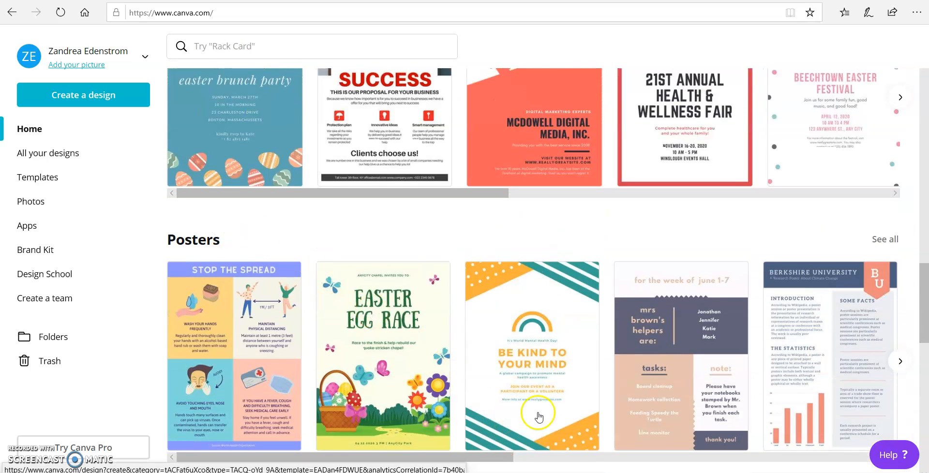
Step: Start a design from the "Celebrating Womanhood: A Charity Photo Exhibit" template in the full Posters collection
left_click(884, 239)
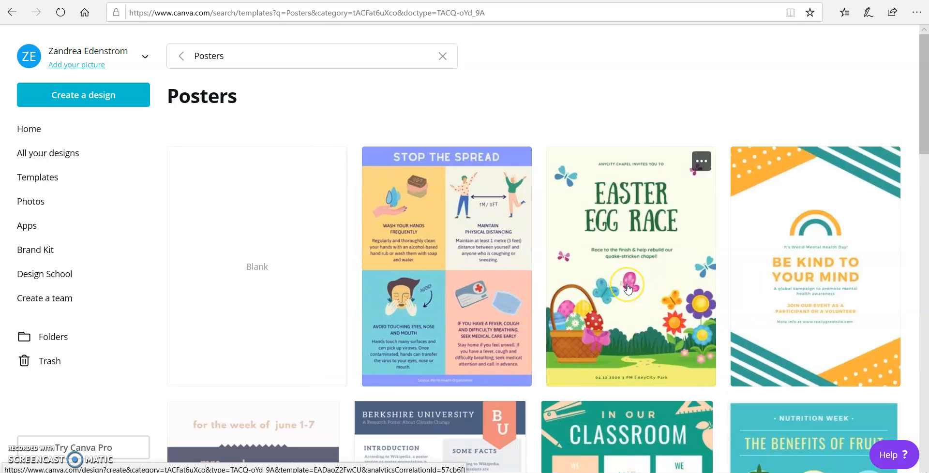
scroll(628, 288, "down", 15)
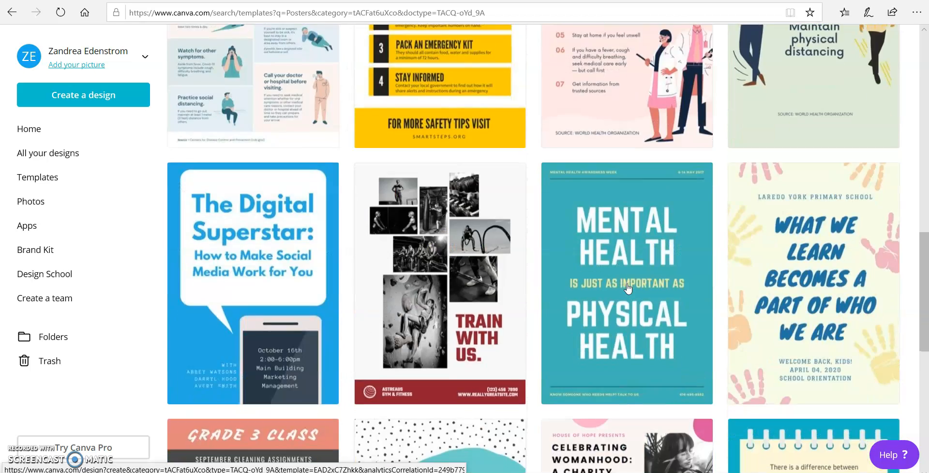
scroll(627, 288, "down", 7)
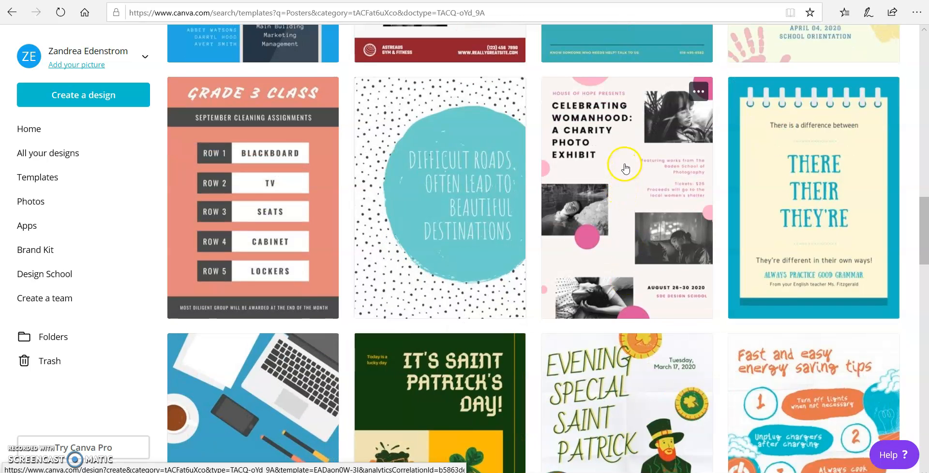
left_click(625, 168)
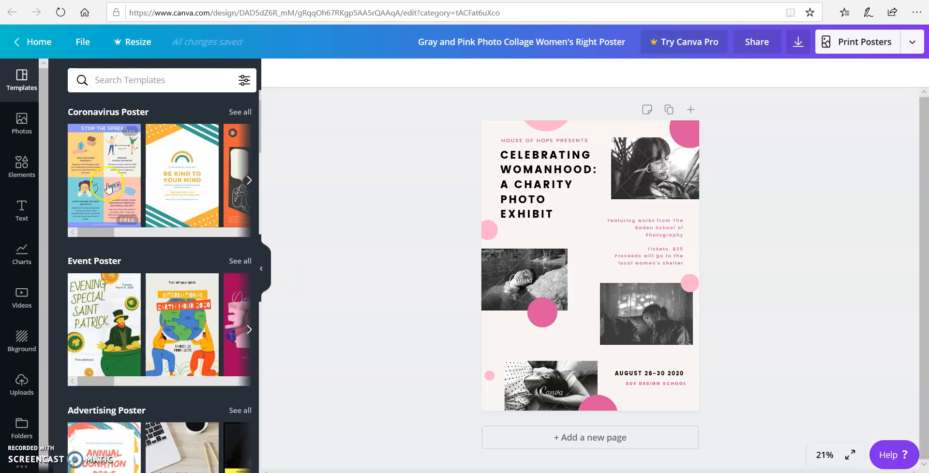
Step: Hide the templates side panel and preview the whole poster in full screen
left_click(262, 269)
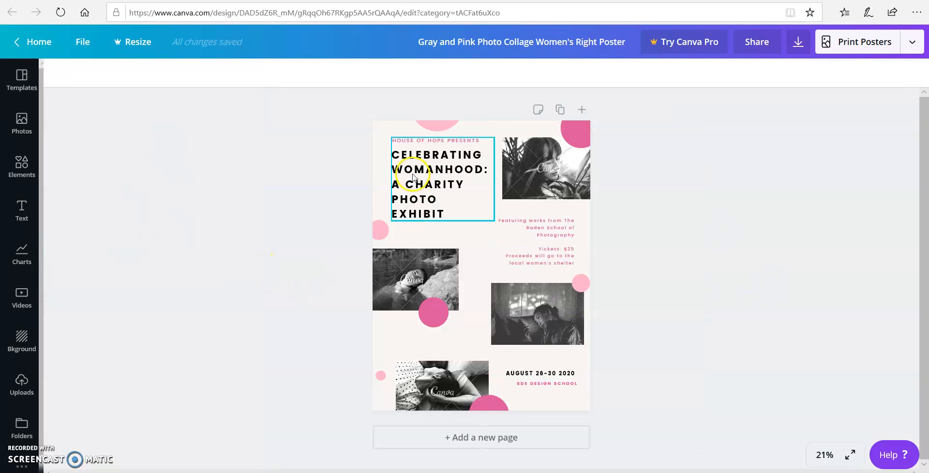
left_click(853, 457)
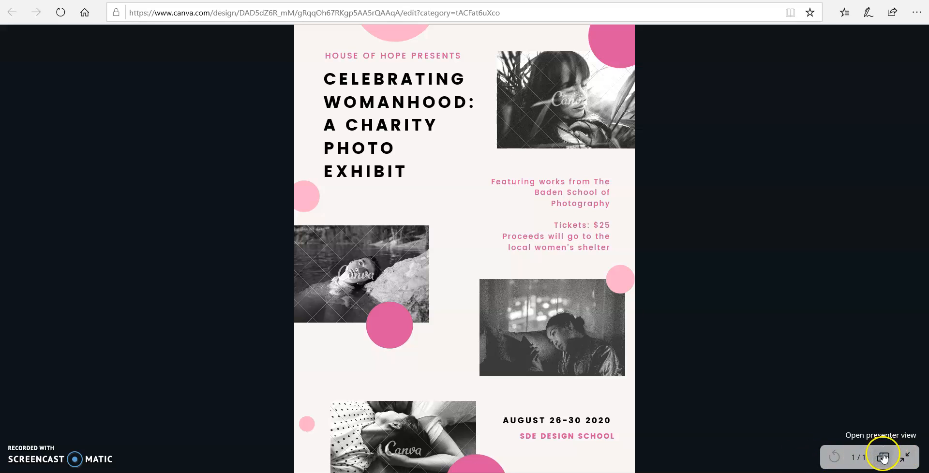
key("Escape")
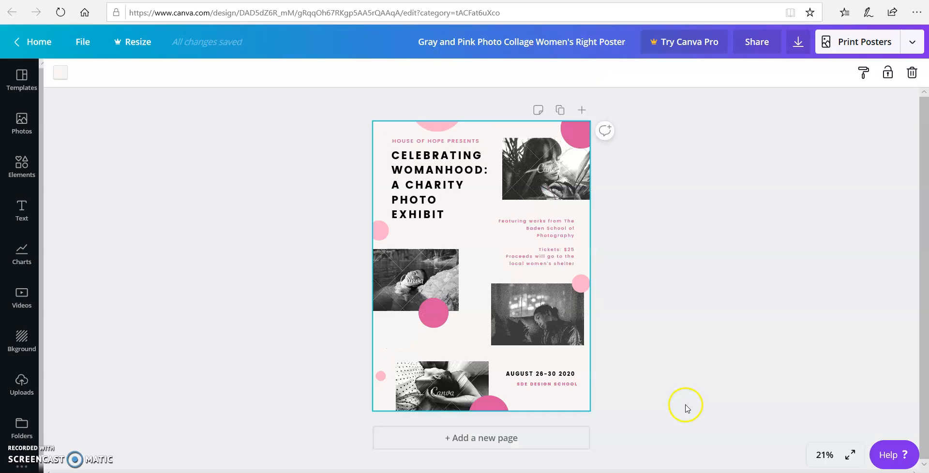
Step: Set the canvas zoom to 50% and bring the upper part of the poster into view
left_click(824, 457)
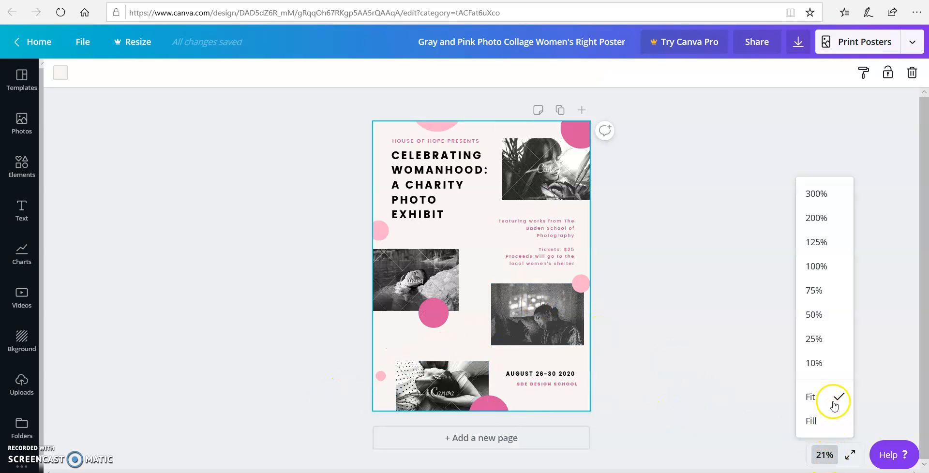
left_click(824, 321)
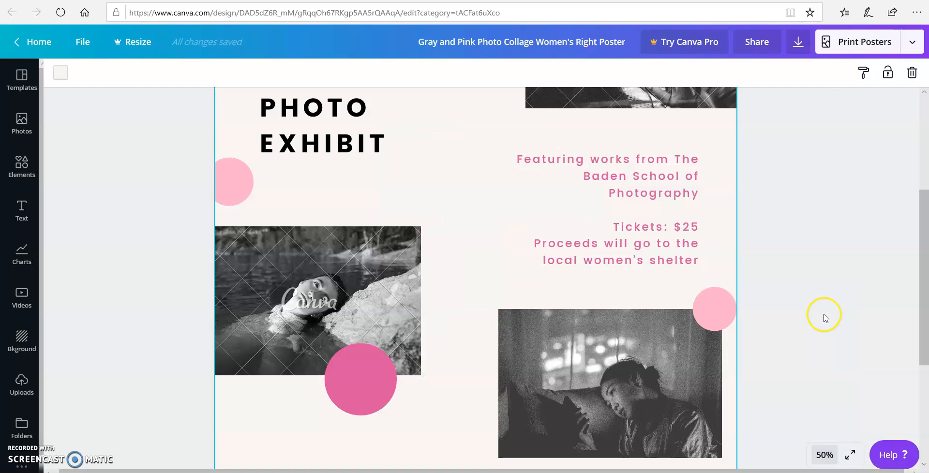
scroll(365, 326, "up", 4)
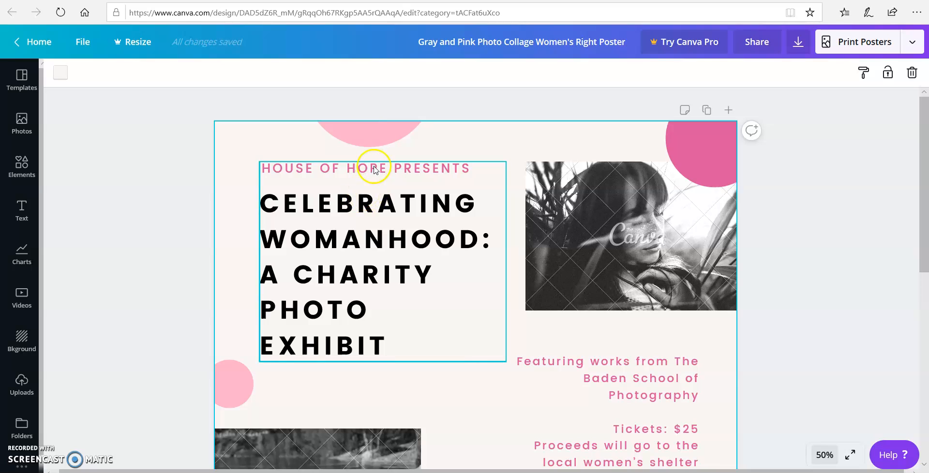
Step: Try to highlight the "HOUSE OF HOPE PRESENTS" line, and undo the resulting move of the heading group
left_click(375, 170)
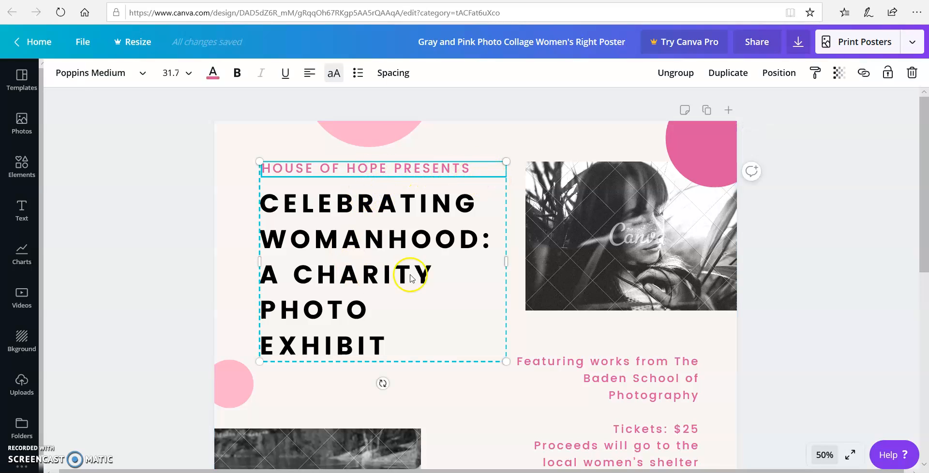
left_click(375, 214)
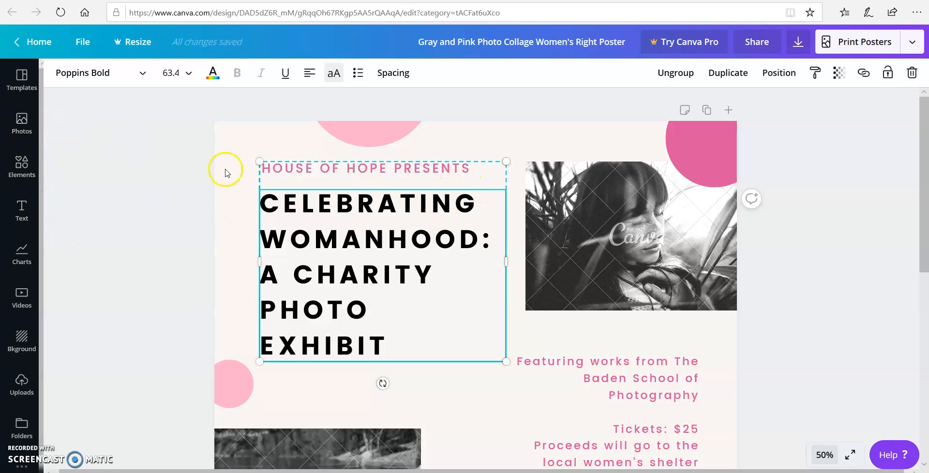
left_click(465, 171)
left_click_drag(460, 171, 258, 169)
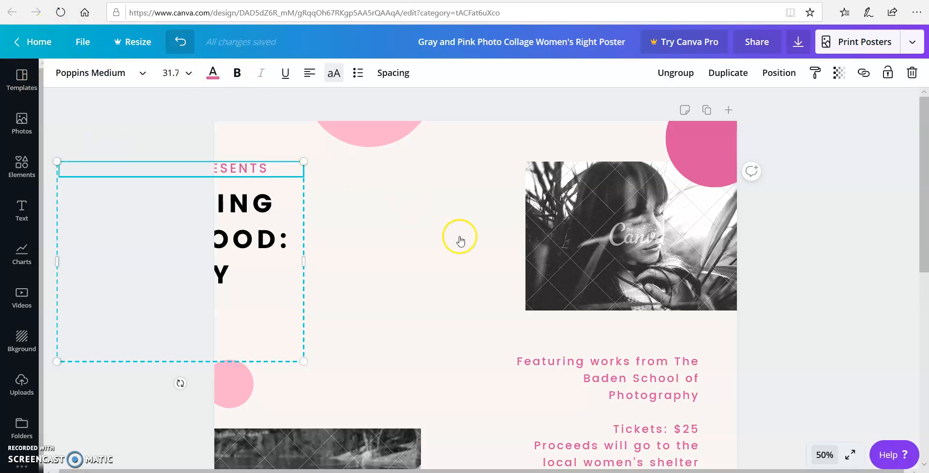
key("ctrl+z")
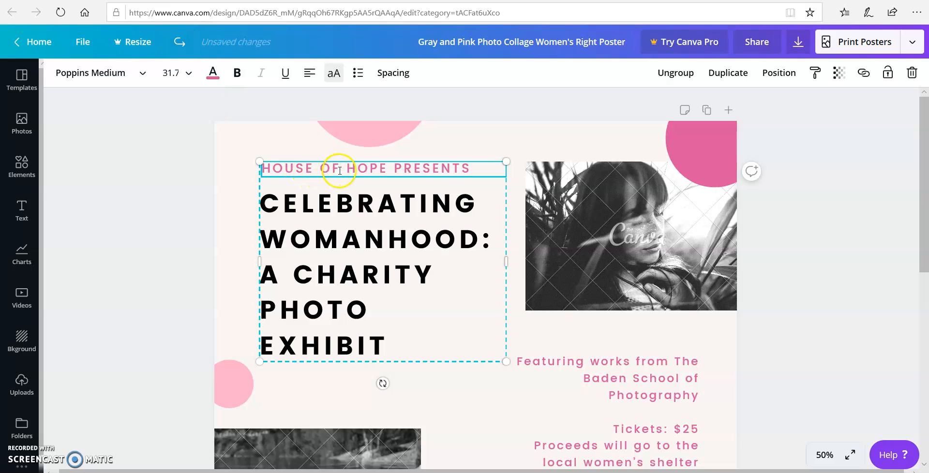
Step: Replace the "HOUSE OF HOPE PRESENTS" line with "SLATE"
left_click(373, 207)
left_click(470, 168)
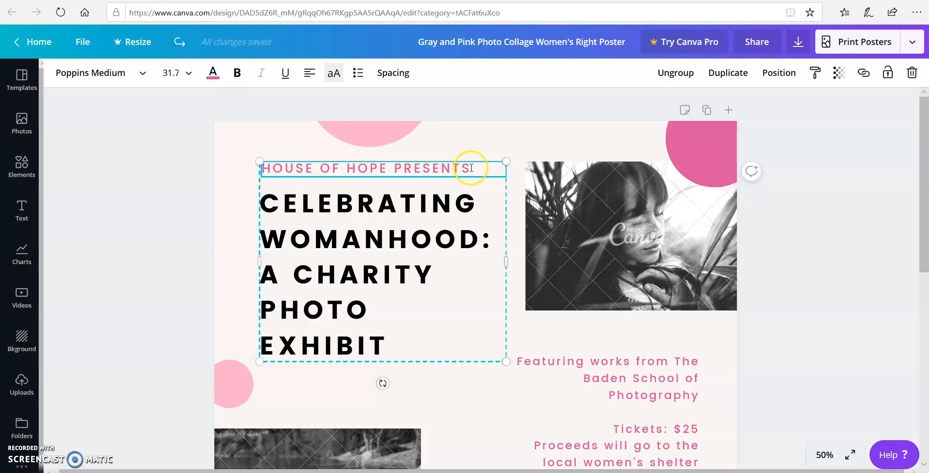
key("BackSpace")
key("BackSpace")
key("BackSpace")
key("BackSpace")
key("BackSpace")
key("BackSpace")
key("BackSpace")
key("BackSpace")
key("BackSpace")
key("BackSpace")
key("BackSpace")
key("BackSpace")
key("BackSpace")
key("BackSpace")
key("BackSpace")
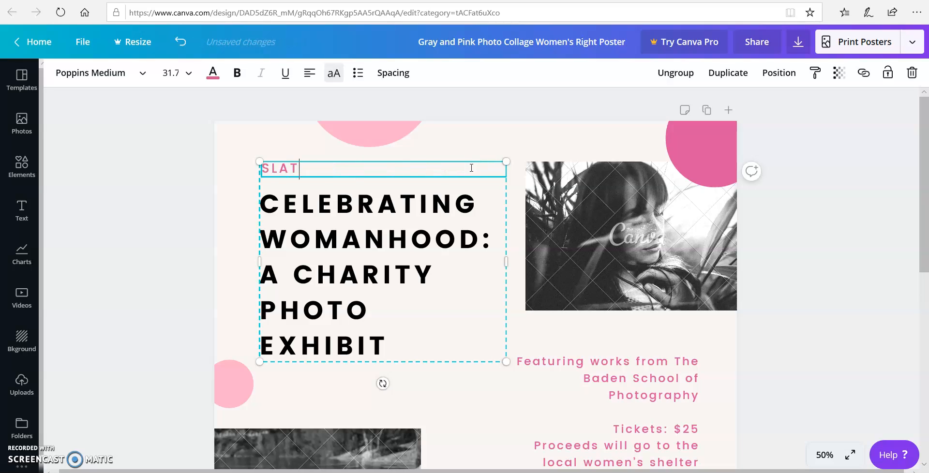
Step: Set the font size of the "SLATE" title to 80
left_click_drag(309, 166, 261, 166)
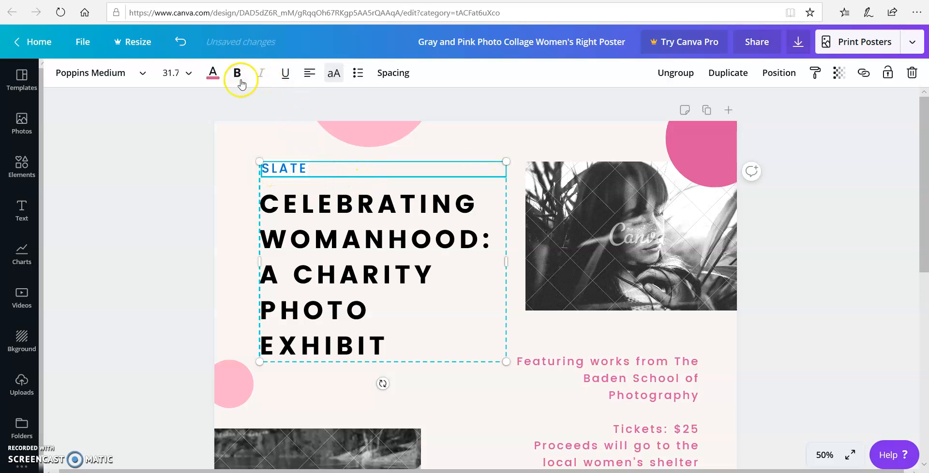
left_click(183, 73)
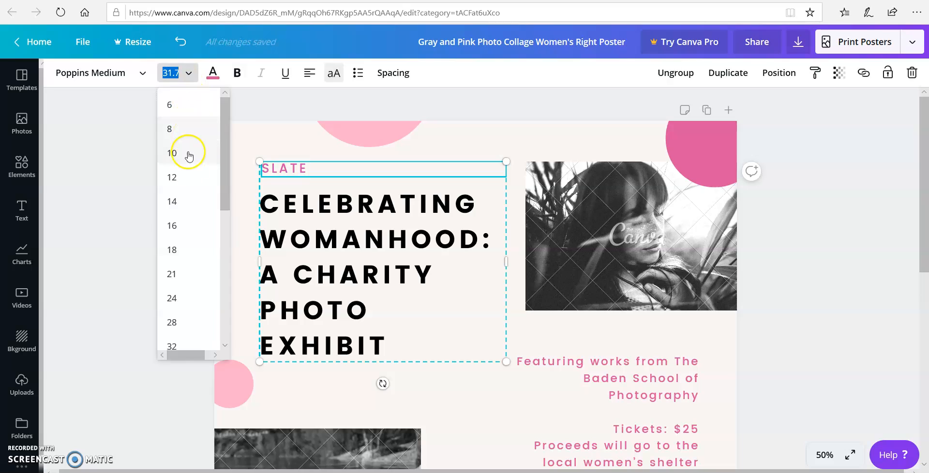
left_click(174, 322)
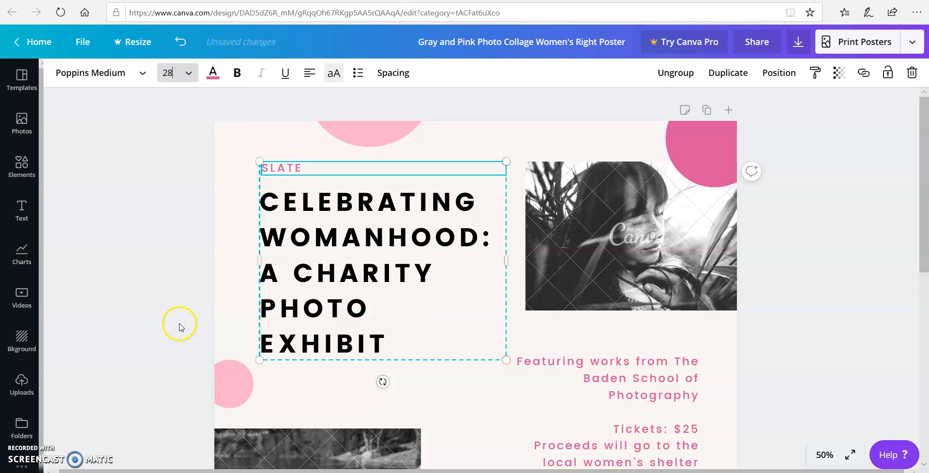
left_click(188, 72)
scroll(180, 300, "down", 3)
left_click(174, 299)
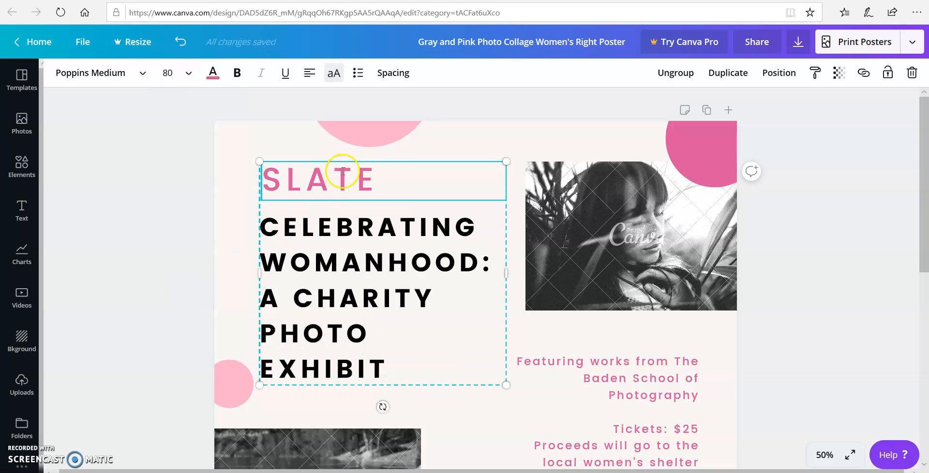
Step: Move the grouped title and headline text slightly up and to the left on the poster
left_click_drag(376, 178, 259, 183)
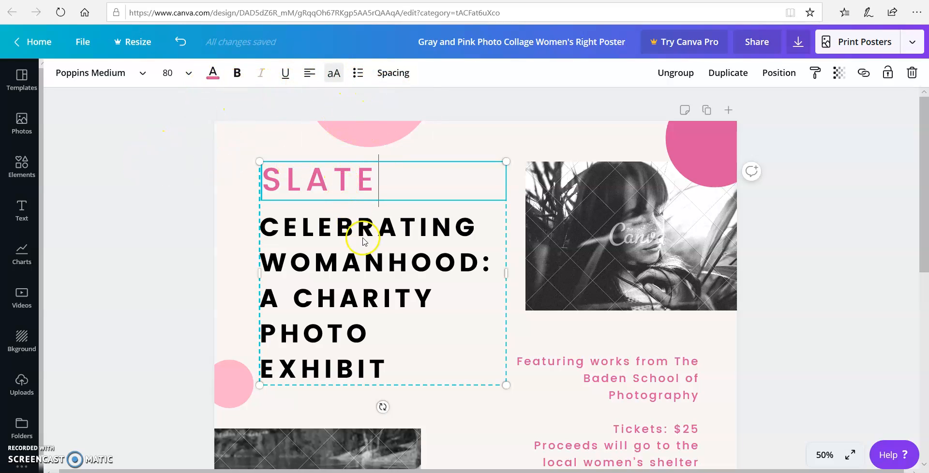
left_click(271, 224)
mouse_move(266, 224)
left_mouse_down()
mouse_move(414, 266)
mouse_move(429, 307)
mouse_move(300, 223)
mouse_move(251, 216)
left_mouse_up()
Step: Delete the headline text "CELEBRATING WOMANHOOD: A CHARITY PHOTO EXHIBIT" below the "SLATE" title
left_click(307, 256)
left_click(405, 352)
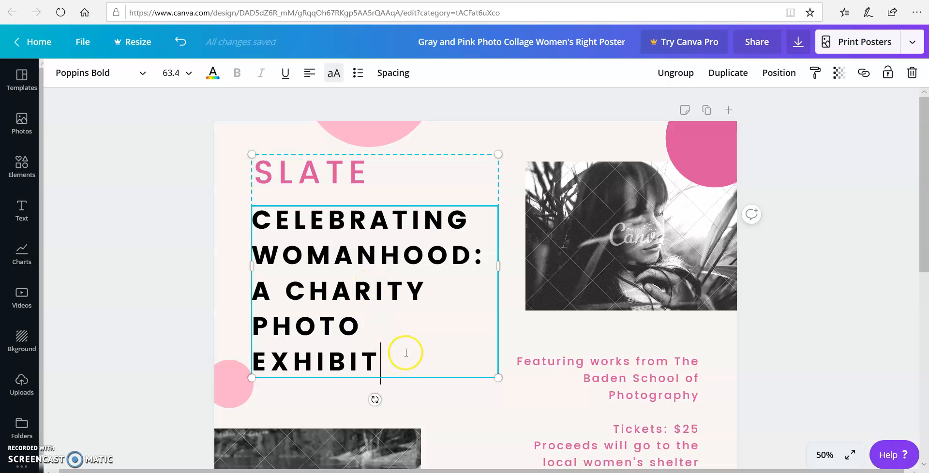
key("BackSpace")
key("BackSpace")
key("BackSpace")
key("BackSpace")
key("BackSpace")
key("BackSpace")
key("BackSpace")
key("BackSpace")
key("BackSpace")
key("BackSpace")
key("BackSpace")
key("BackSpace")
key("BackSpace")
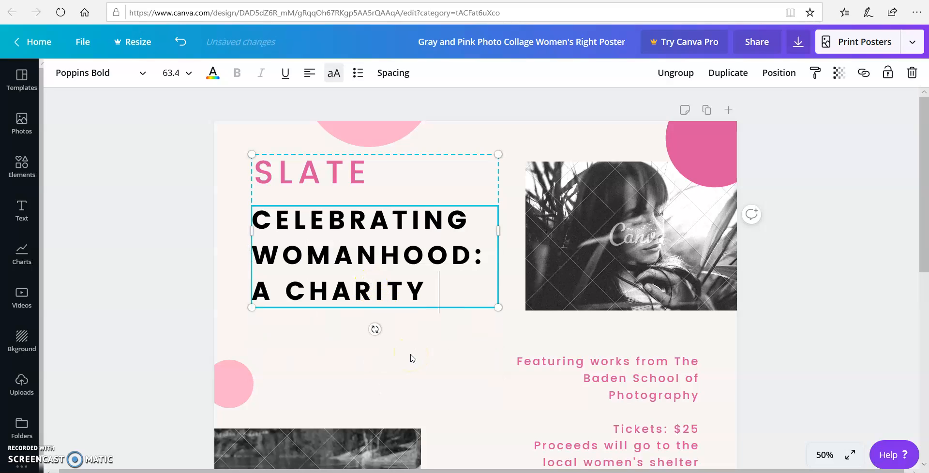
key("BackSpace")
key("BackSpace")
key("BackSpace")
key("BackSpace")
key("BackSpace")
key("BackSpace")
key("BackSpace")
key("BackSpace")
key("BackSpace")
key("BackSpace")
key("BackSpace")
key("BackSpace")
key("BackSpace")
key("BackSpace")
key("BackSpace")
key("BackSpace")
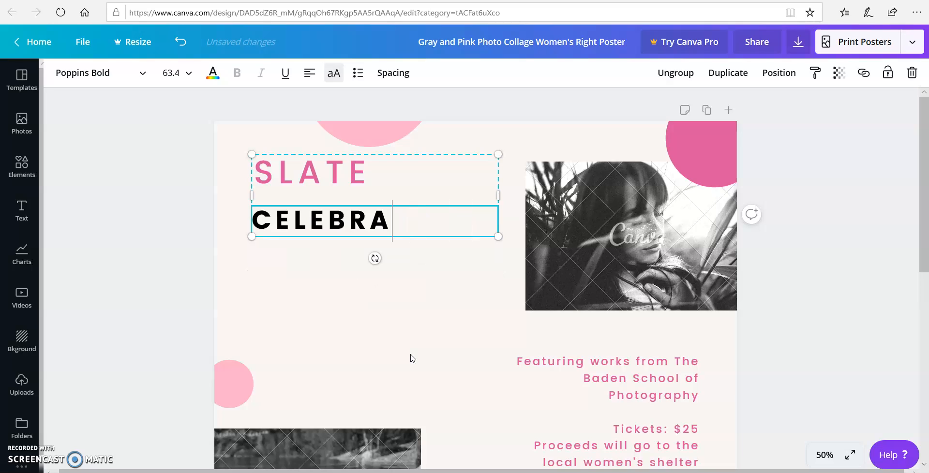
key("BackSpace")
key("BackSpace")
key("BackSpace")
key("BackSpace")
Step: Enter "METAMORPHIC ROCK AND SHALE IS ITS PARENT ROCK" as the text below the "SLATE" title
type("METAMORP")
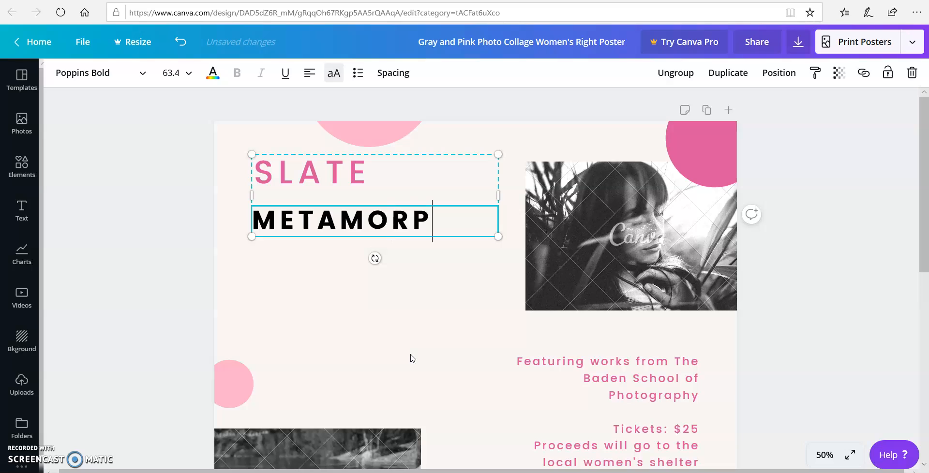
type("HIC ROCK")
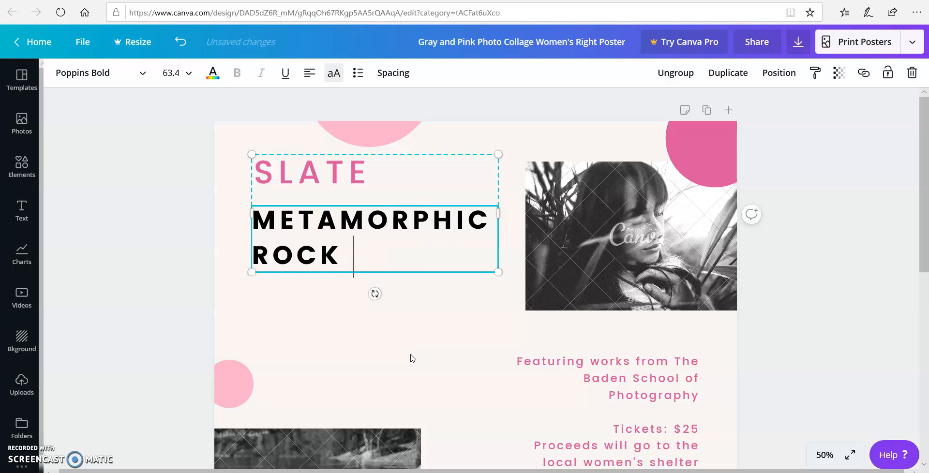
type(" WITH A PAREN")
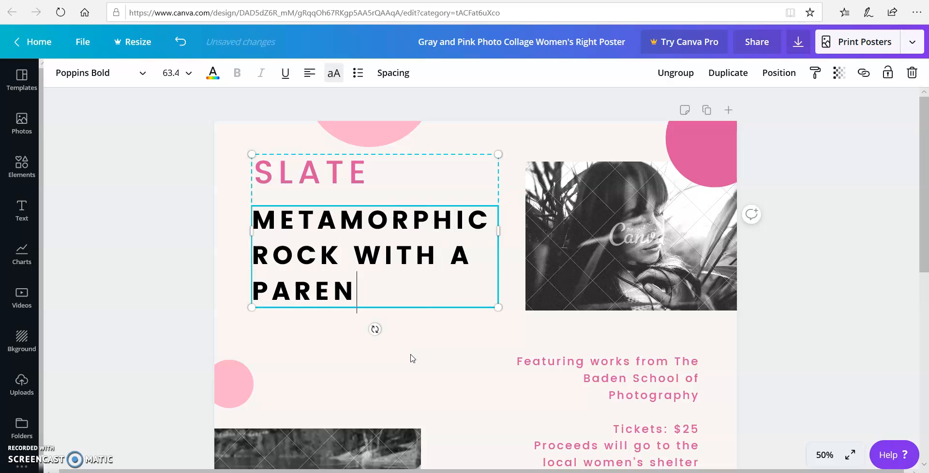
key("BackSpace")
key("BackSpace")
key("BackSpace")
key("BackSpace")
key("BackSpace")
key("BackSpace")
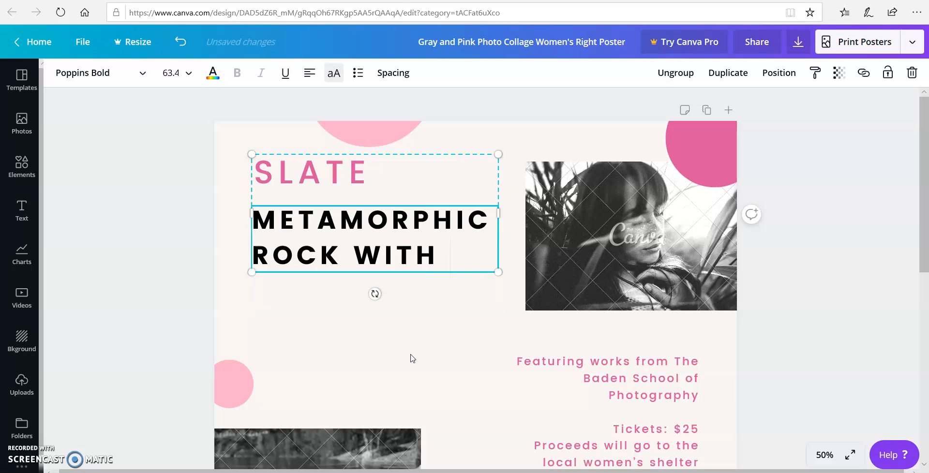
type("AND SHALE IS ITS")
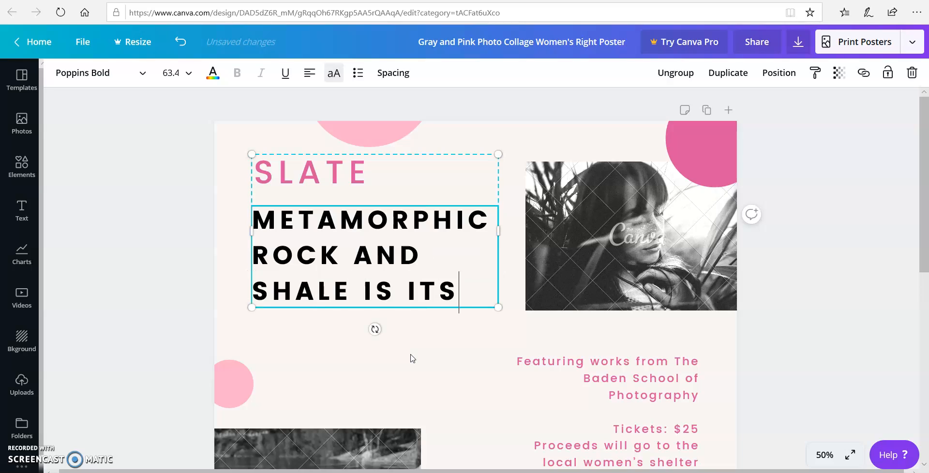
type(" PAR")
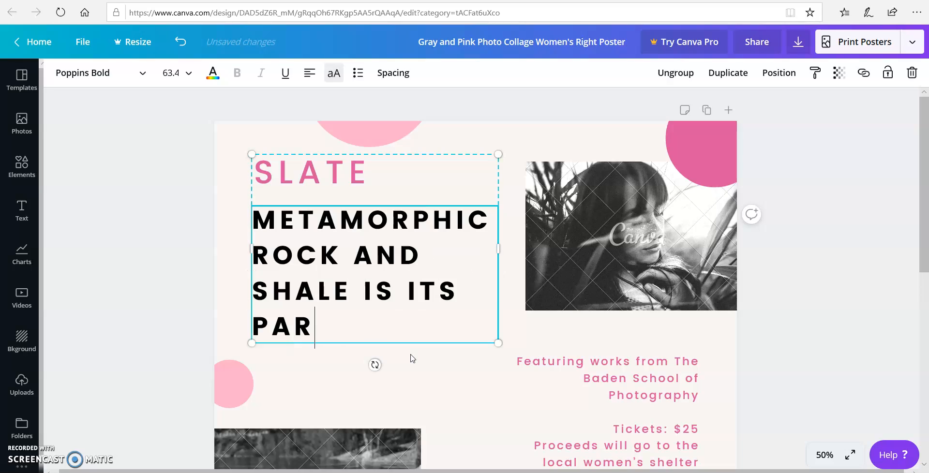
type("ENT ROCK")
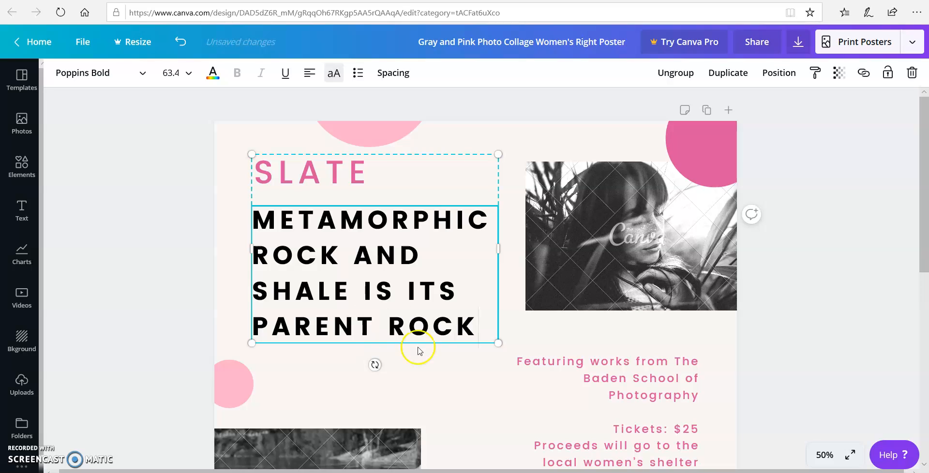
Step: Set the font size of the whole metamorphic rock description to 32
left_click_drag(477, 323, 249, 226)
left_click(427, 308)
left_click_drag(477, 326, 255, 216)
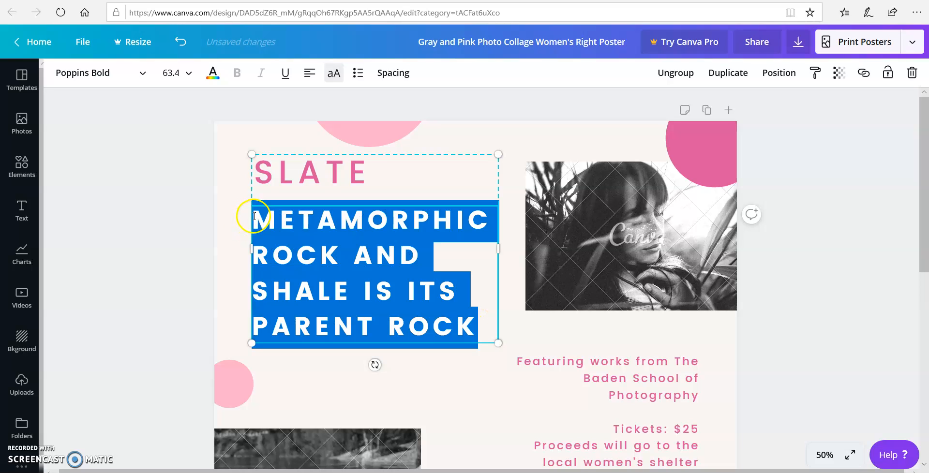
left_click(186, 73)
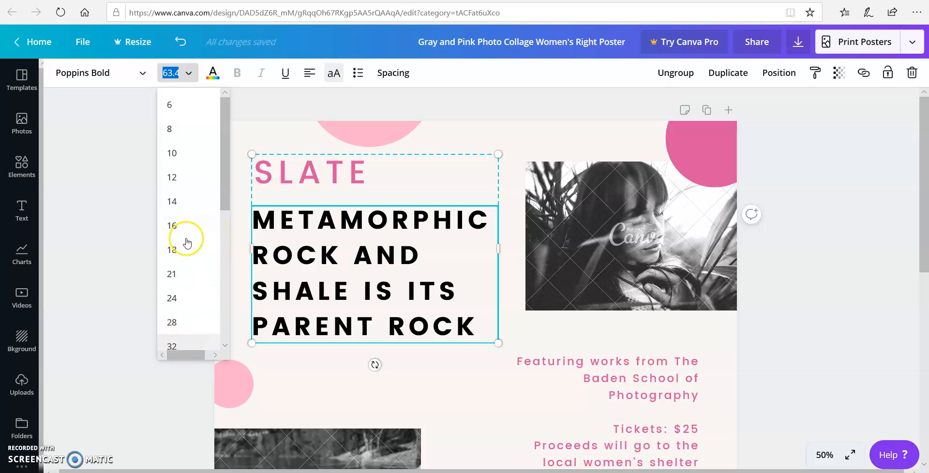
type("32")
key("Return")
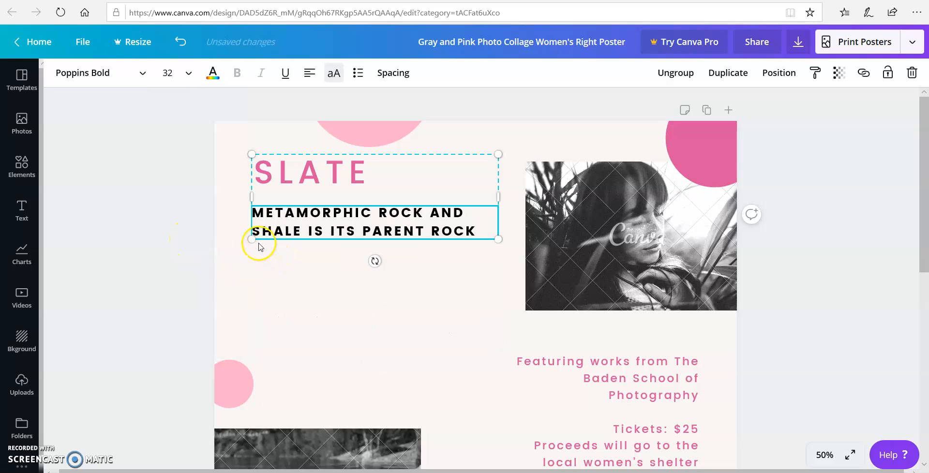
Step: Search the photo library for "slate" and add the free gray slate texture photo to the poster
left_click(580, 248)
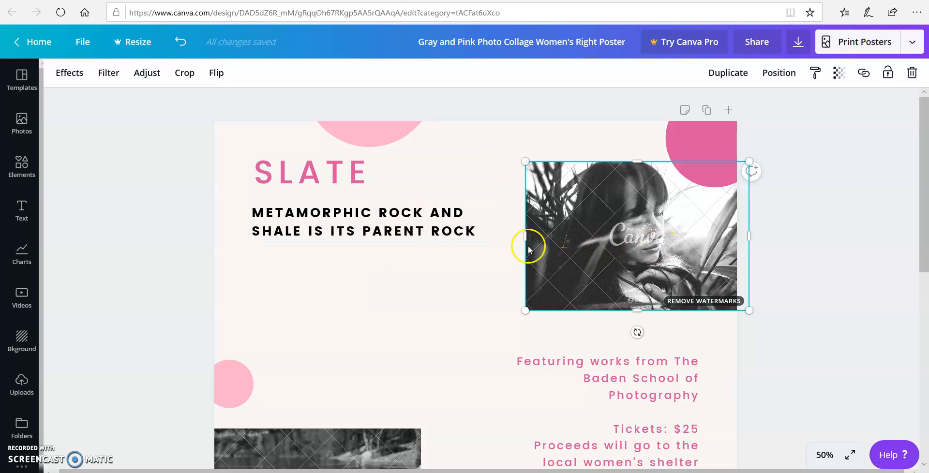
left_click(22, 124)
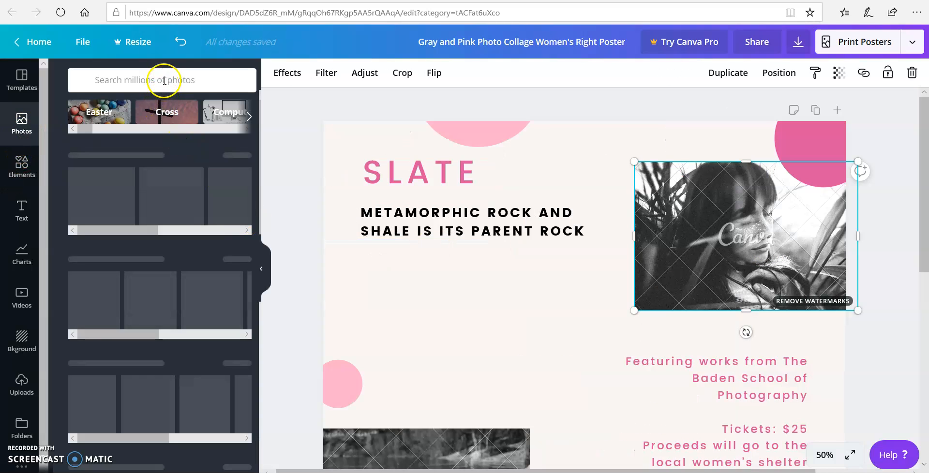
left_click(164, 80)
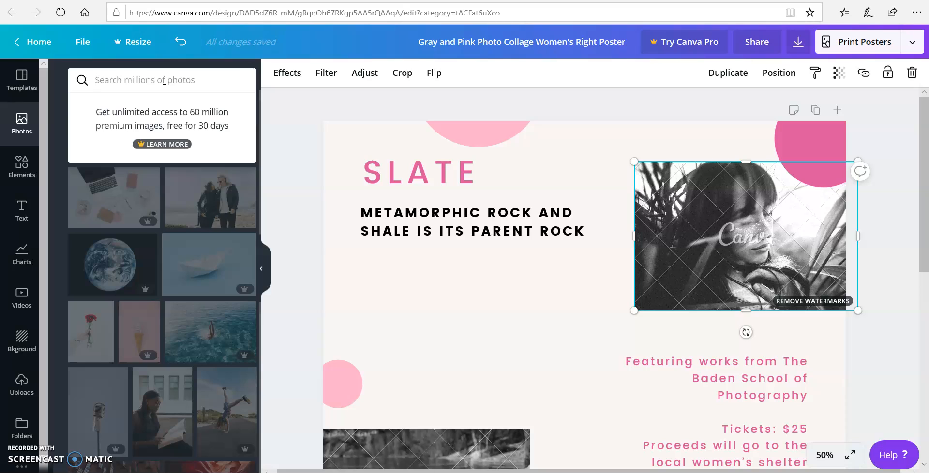
type("slate")
key("Return")
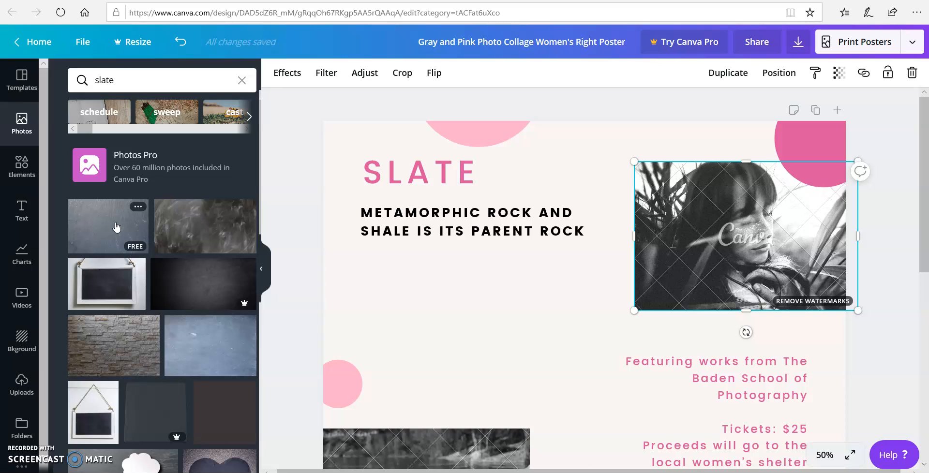
left_click(116, 228)
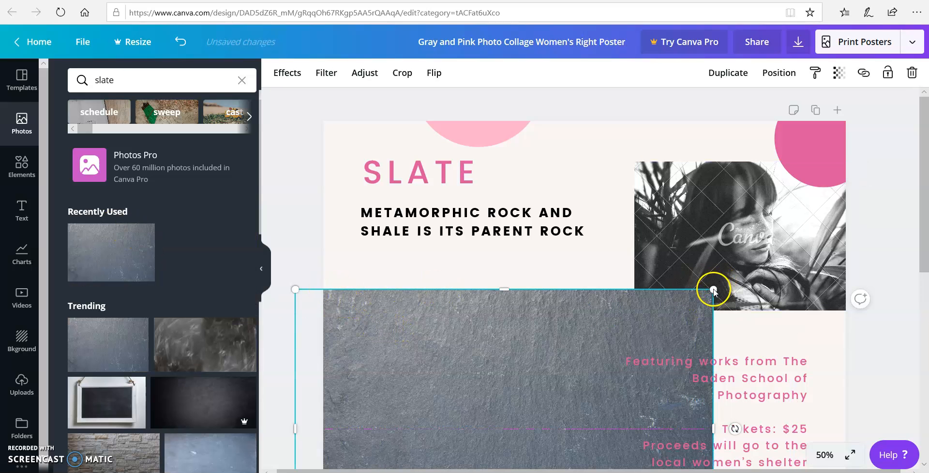
Step: Shrink the slate texture photo to about 7.7 by 5.1 and place it directly below the metamorphic rock description
left_click_drag(714, 289, 540, 383)
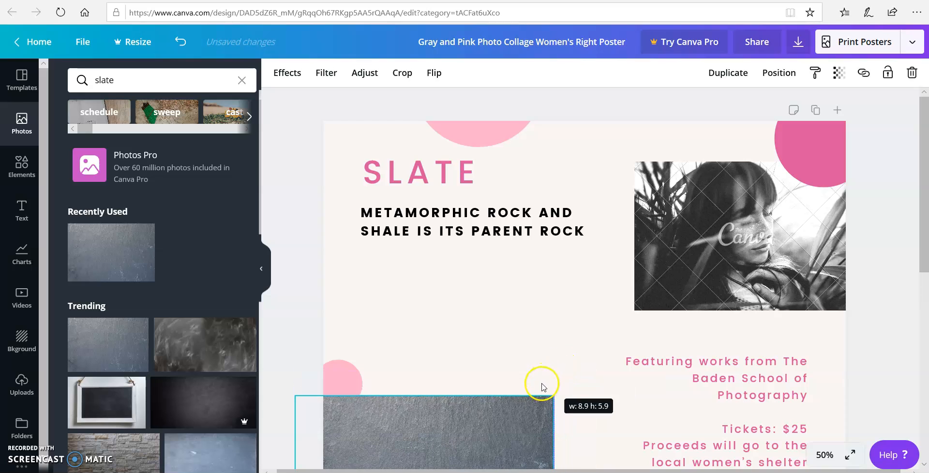
left_click_drag(495, 441, 543, 290)
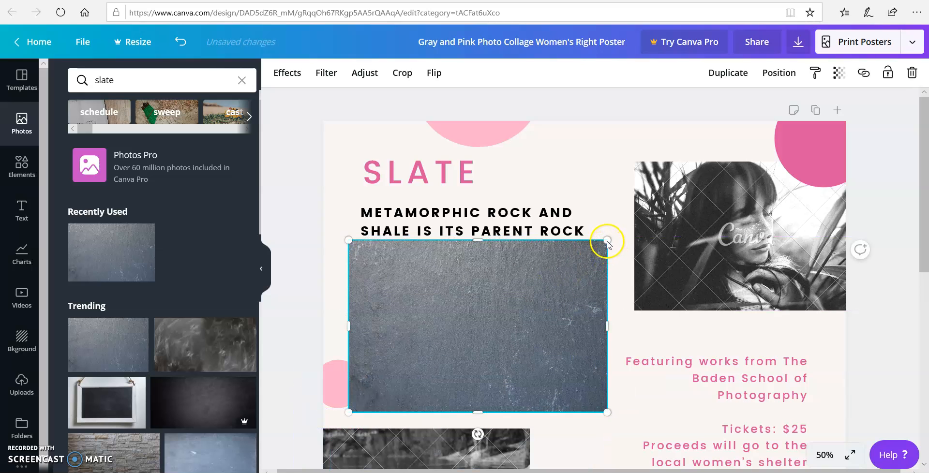
left_click_drag(596, 253, 563, 266)
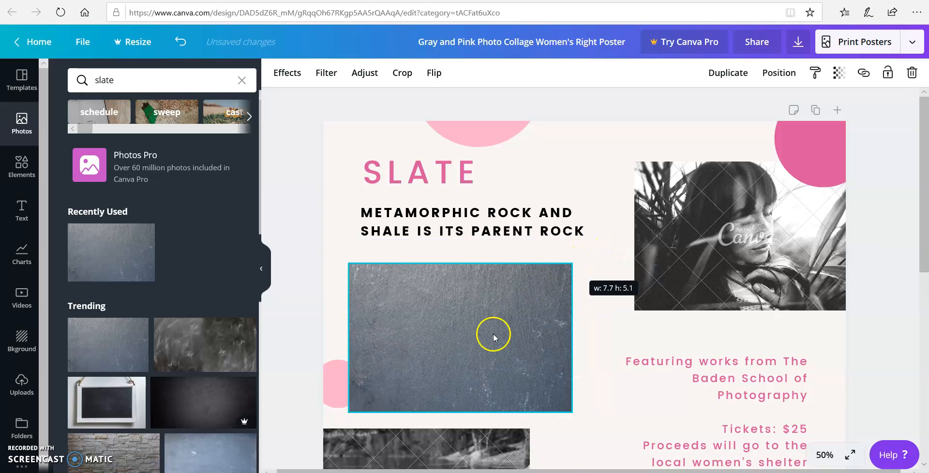
left_click_drag(498, 326, 501, 314)
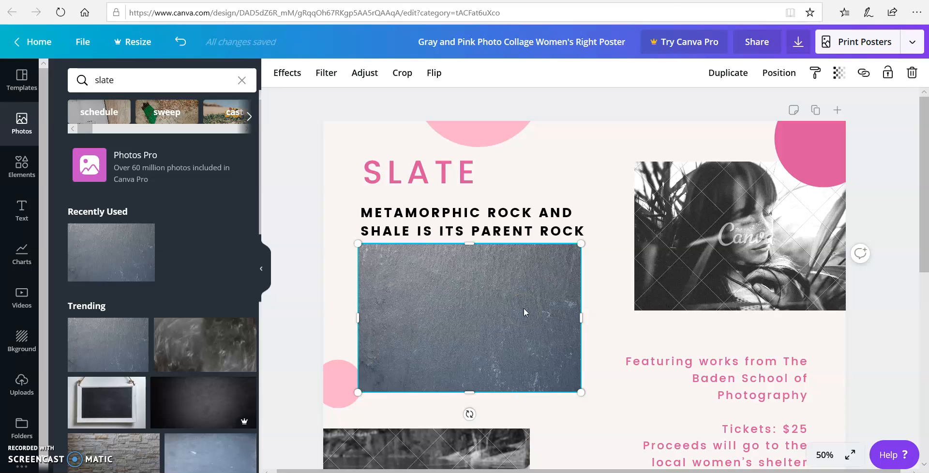
Step: Browse more slate photos in the library, then search the web for "slate" in a new browser tab and show the image results
scroll(159, 306, "down", 6)
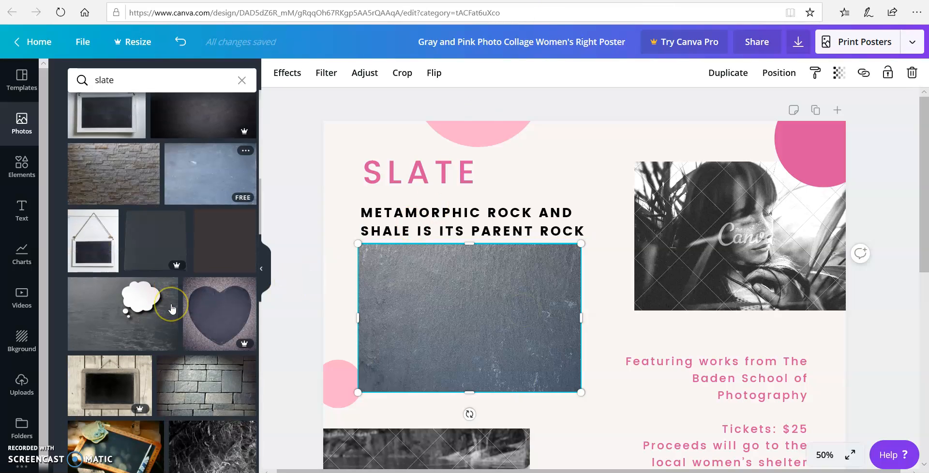
scroll(172, 308, "down", 2)
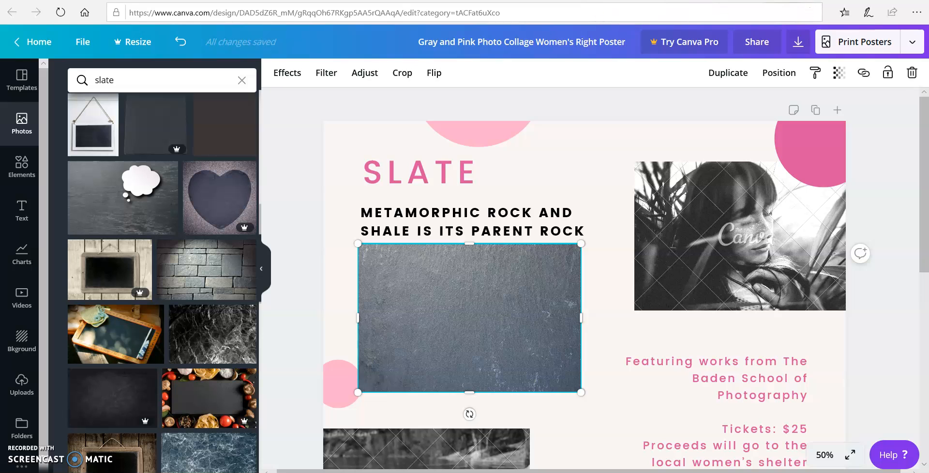
key("ctrl+t")
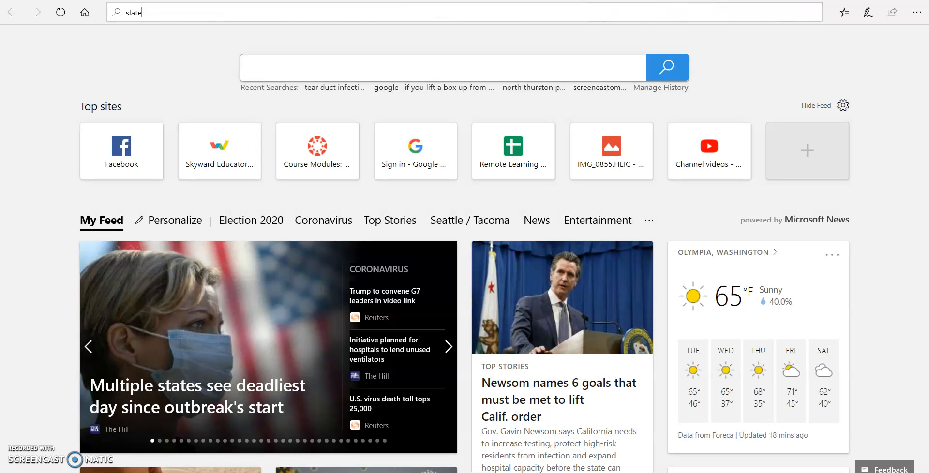
type("slate")
key("Return")
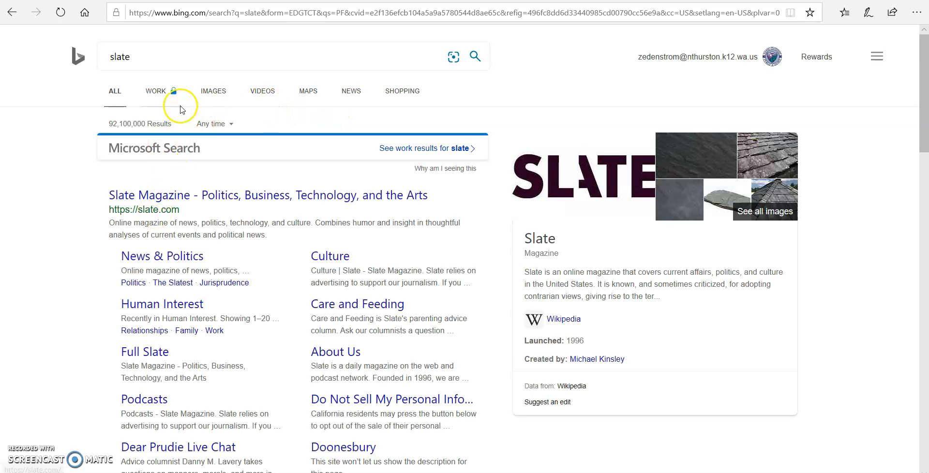
left_click(210, 95)
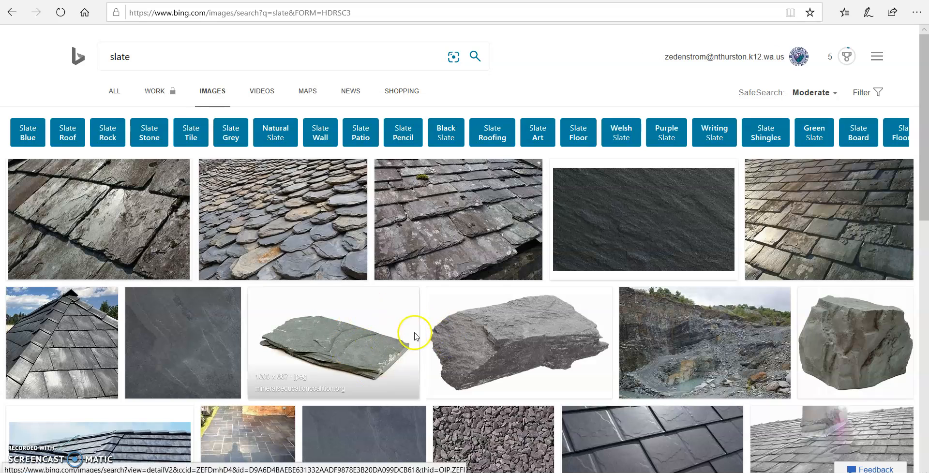
Step: Open the gray slate boulder image and save it as "slate" in the School Doc Camera pictures folder
left_click(842, 317)
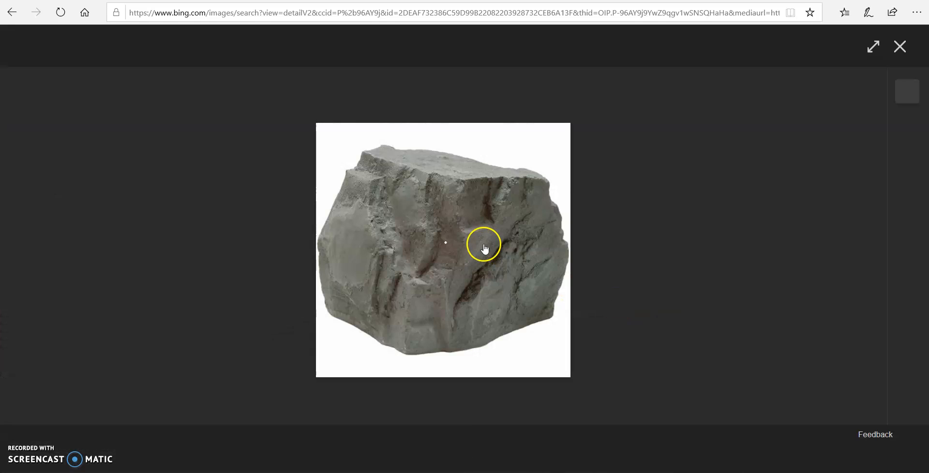
right_click(483, 245)
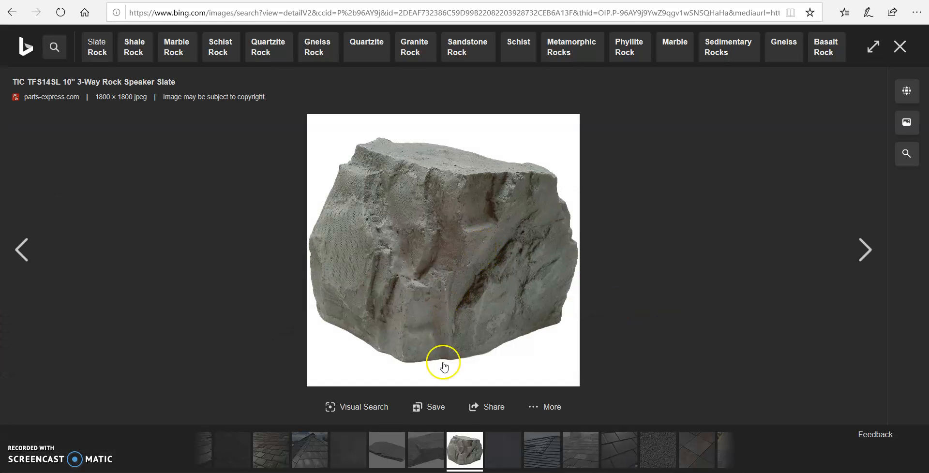
left_click(516, 276)
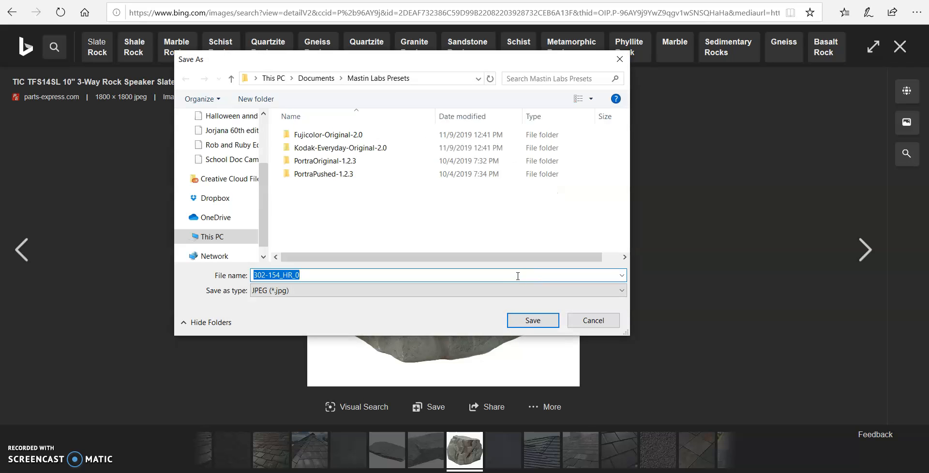
left_click(242, 163)
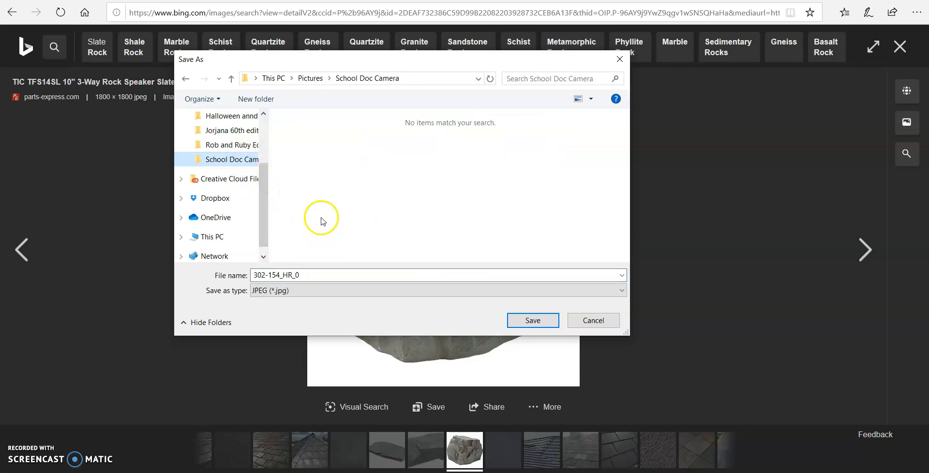
double_click(312, 269)
type("sla")
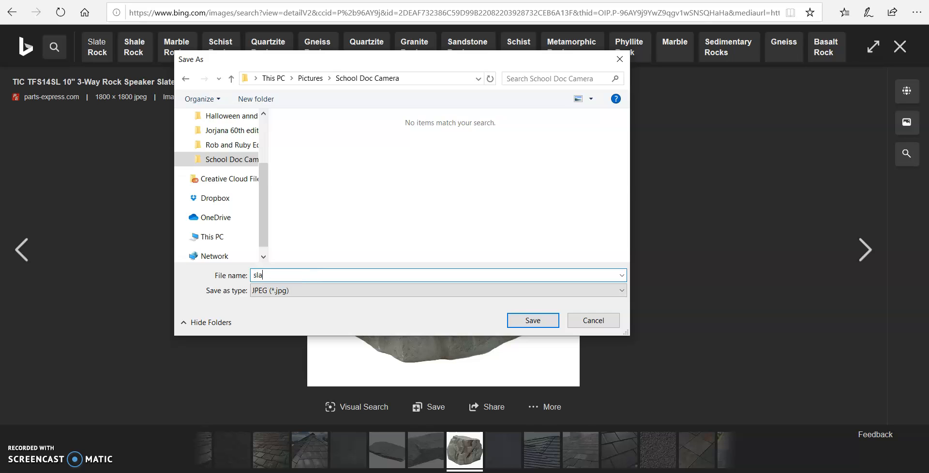
type("te")
key("Return")
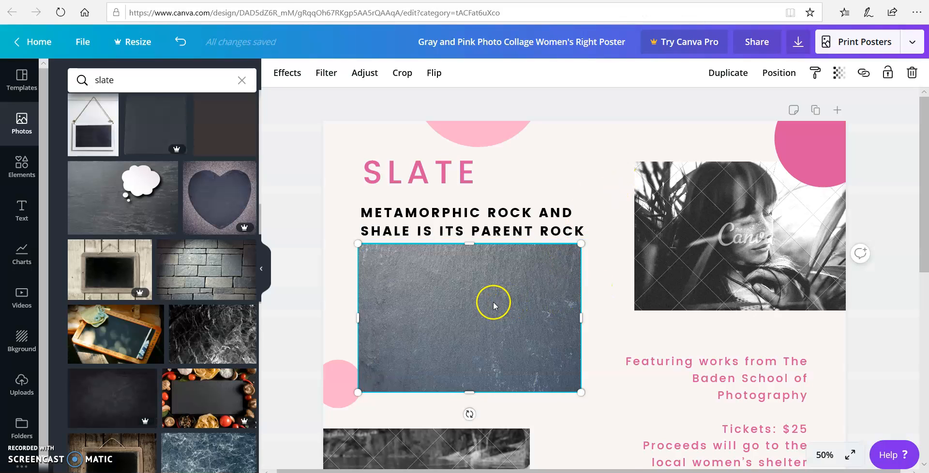
right_click(491, 303)
left_click(463, 305)
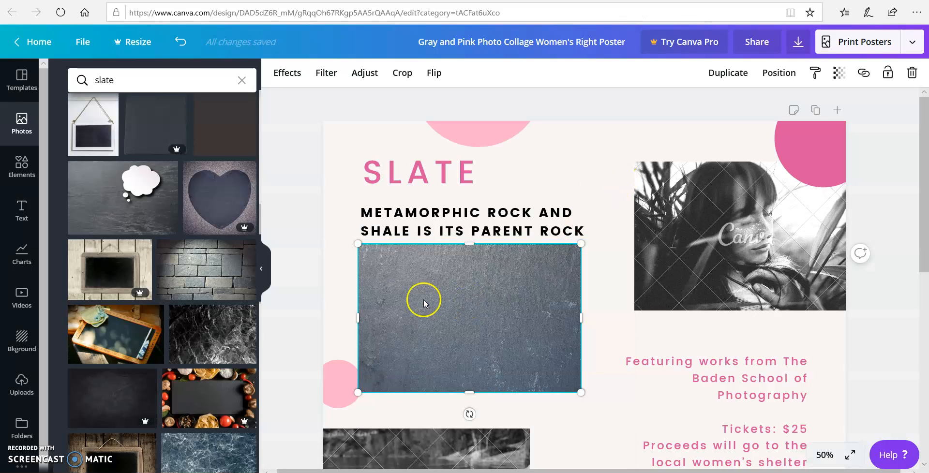
left_click(26, 134)
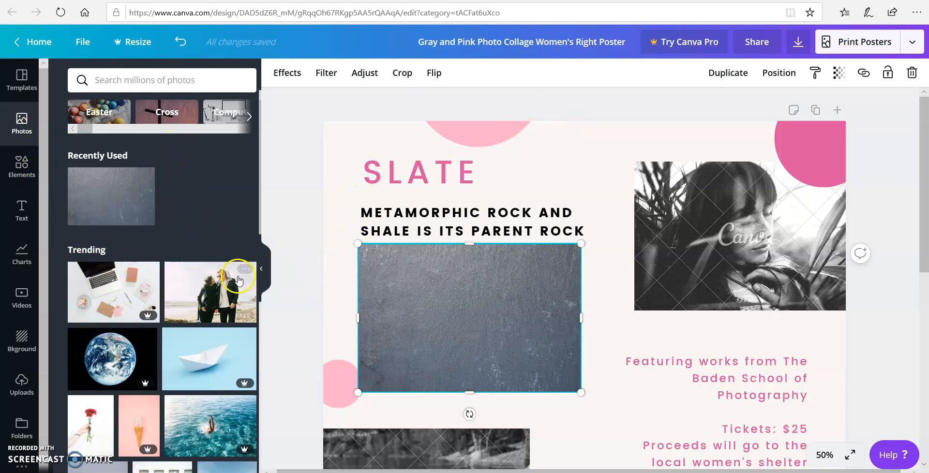
left_click(261, 269)
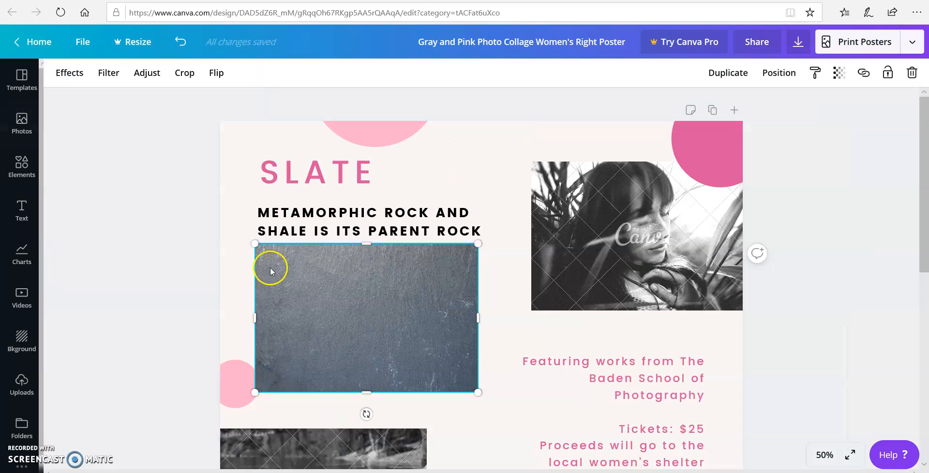
right_click(387, 315)
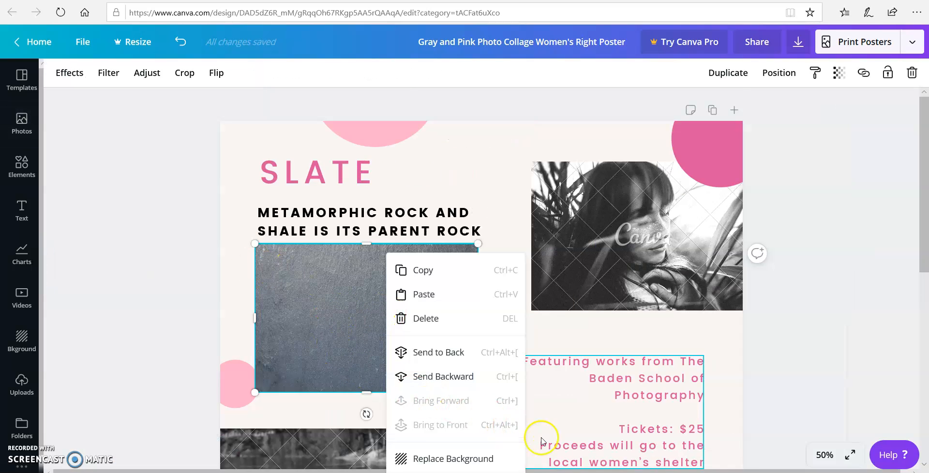
scroll(541, 441, "down", 3)
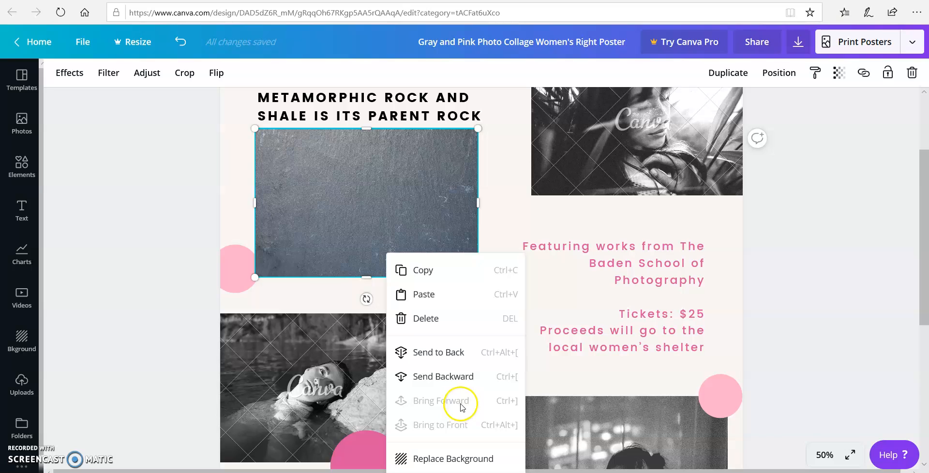
left_click(314, 242)
right_click(318, 190)
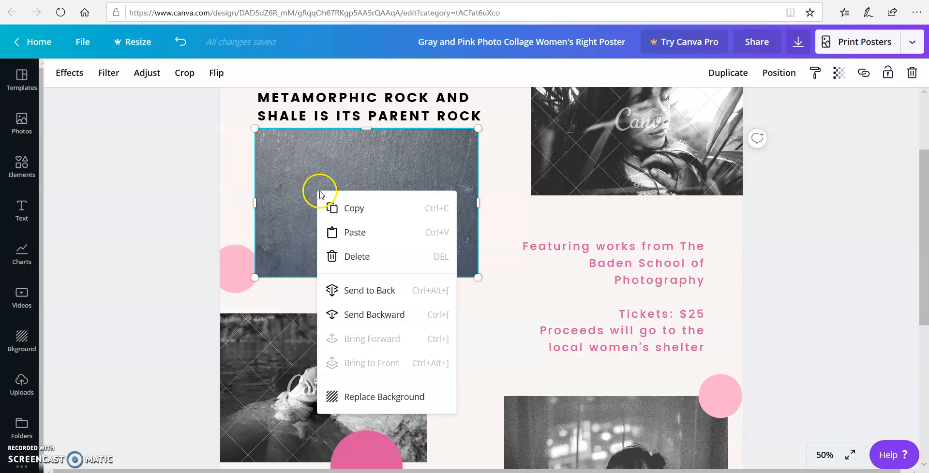
left_click(22, 124)
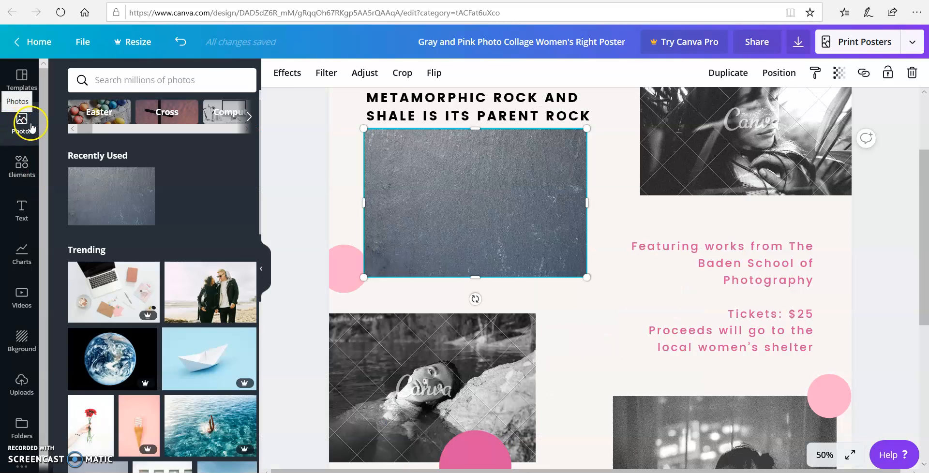
left_click(249, 117)
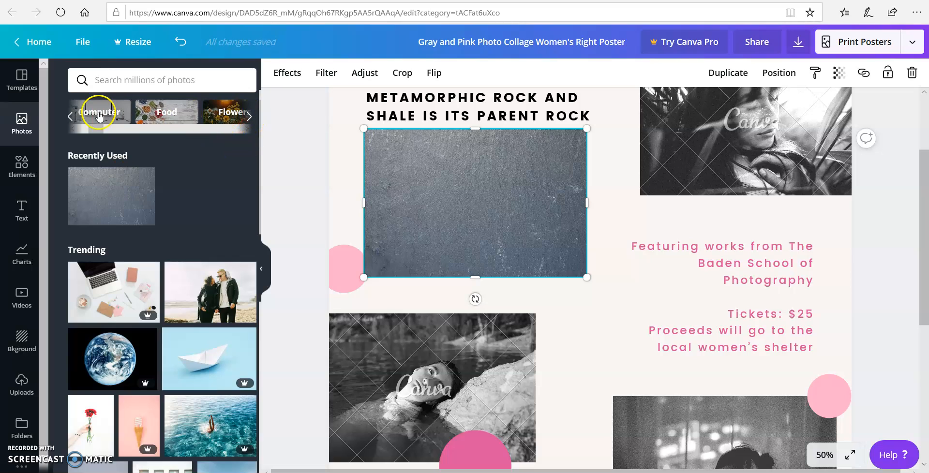
scroll(140, 213, "down", 4)
scroll(141, 214, "up", 4)
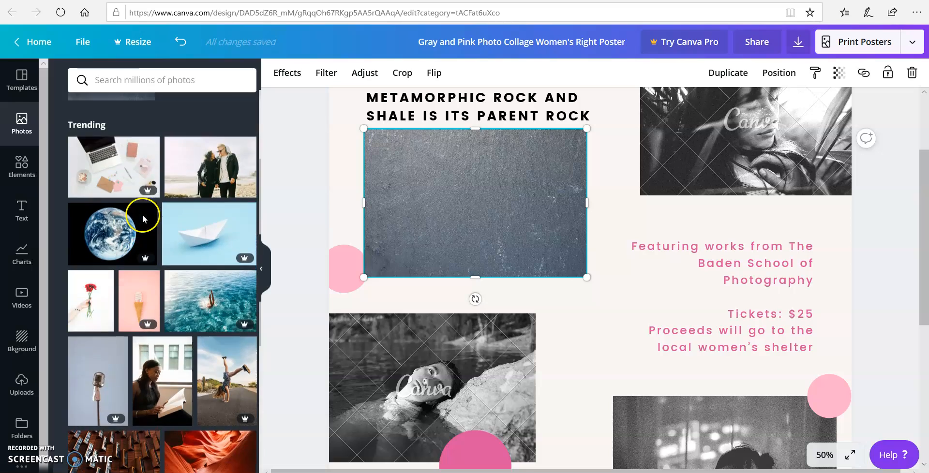
Step: Upload the saved slate rock image to Canva and add it to the poster
scroll(27, 236, "down", 1)
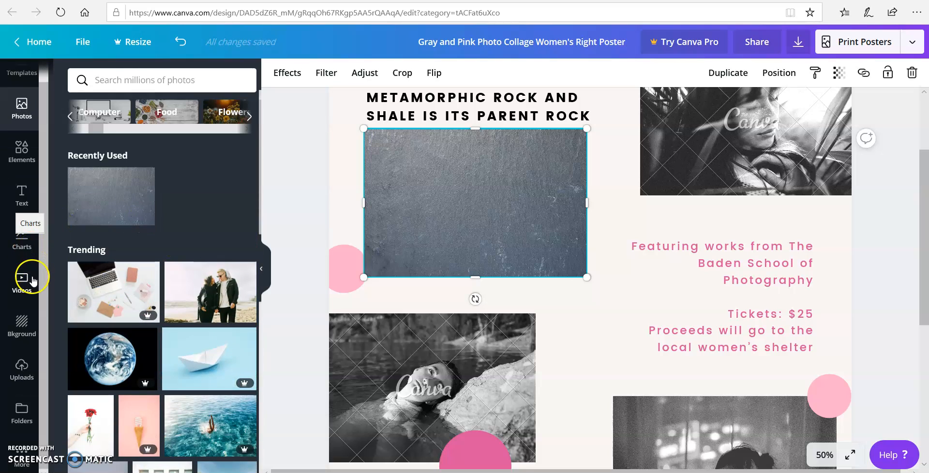
left_click(21, 370)
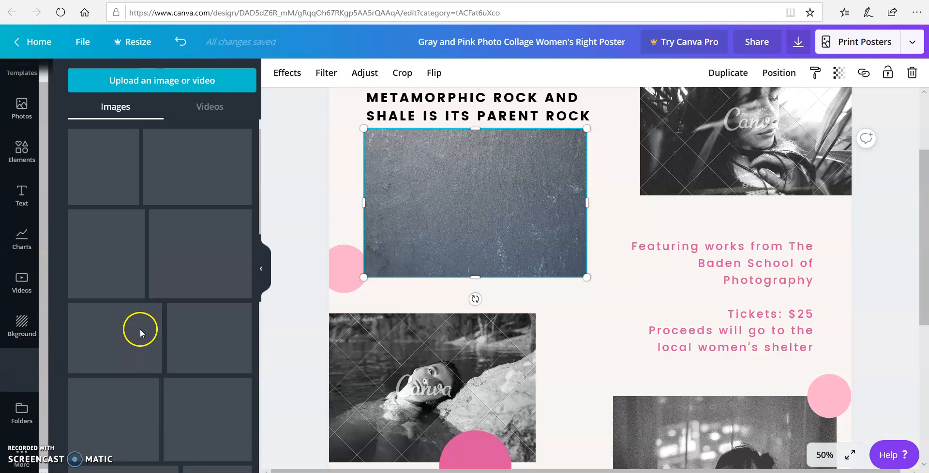
left_click(149, 87)
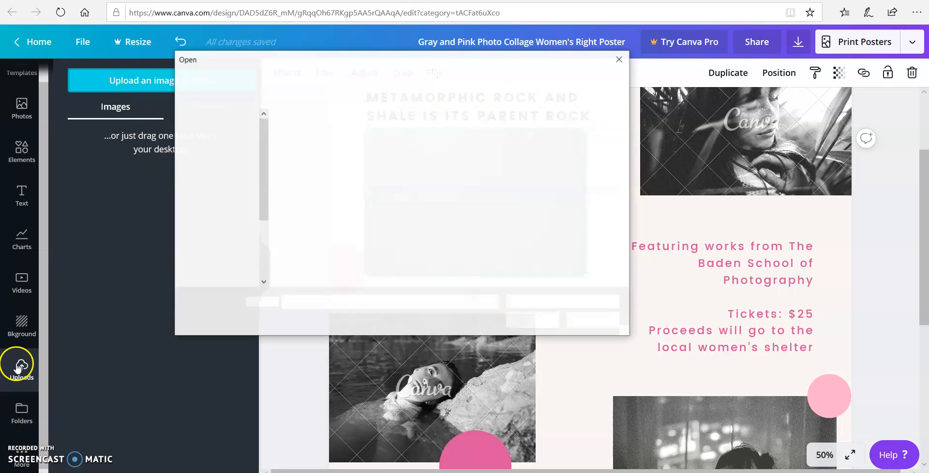
double_click(333, 242)
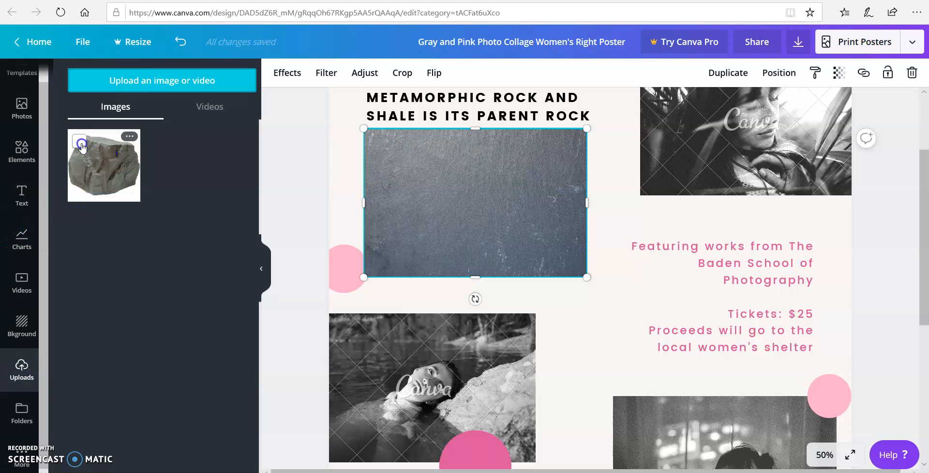
left_click(111, 185)
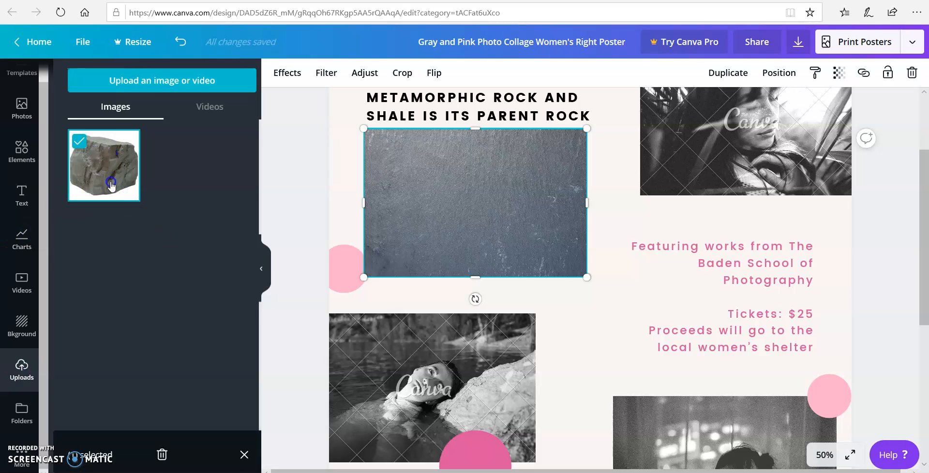
left_click(111, 184)
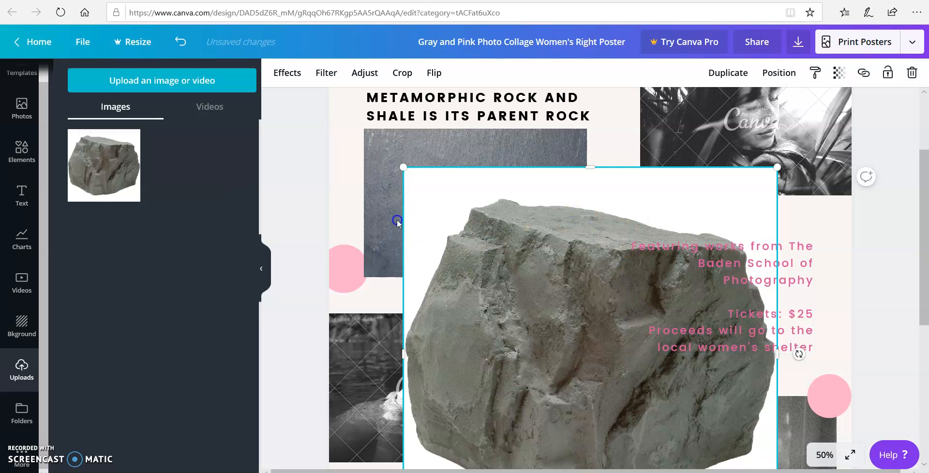
Step: Delete the gray slate texture photo behind the uploaded rock image
left_click(275, 266)
left_click(366, 152)
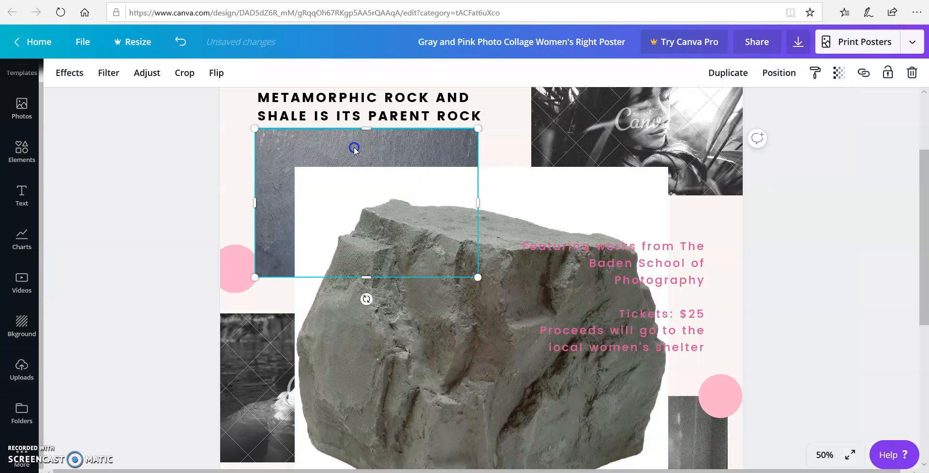
key("Delete")
Step: Shrink the rock image to about 5.6 by 5.6 and place it below the metamorphic rock description, aligned with the text's left edge
left_click(311, 187)
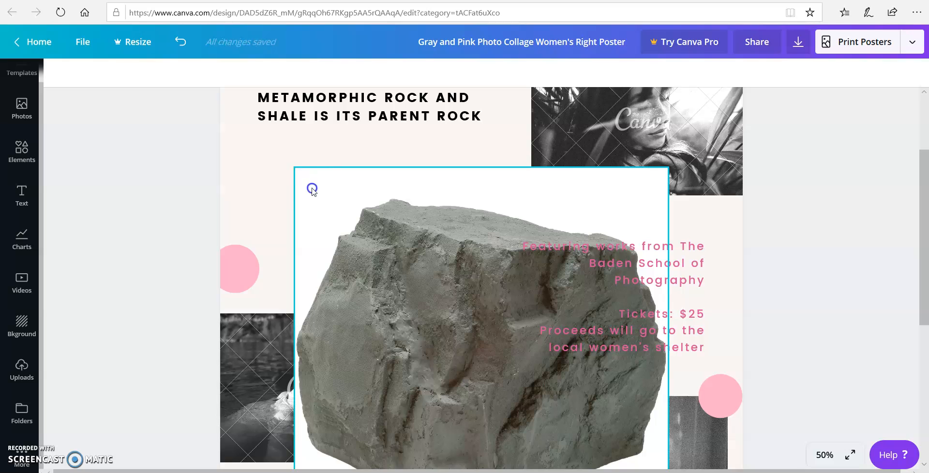
left_click_drag(299, 171, 508, 320)
left_click_drag(552, 395, 309, 149)
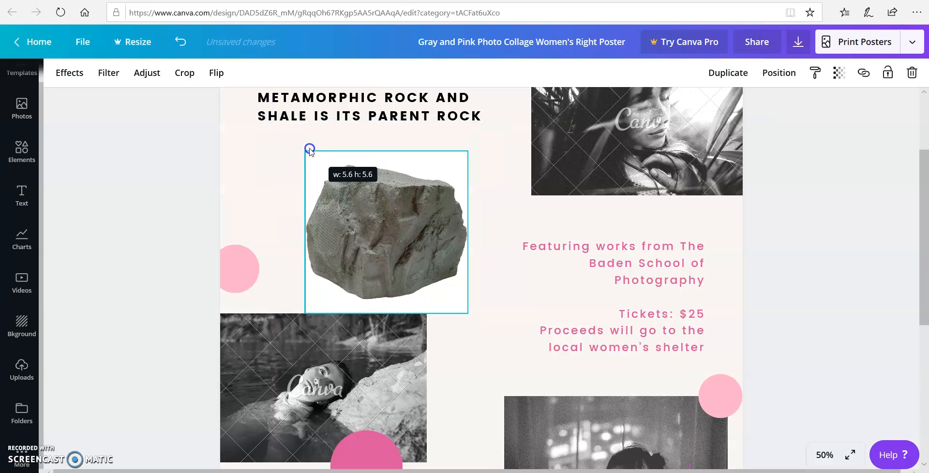
left_click_drag(358, 207, 323, 199)
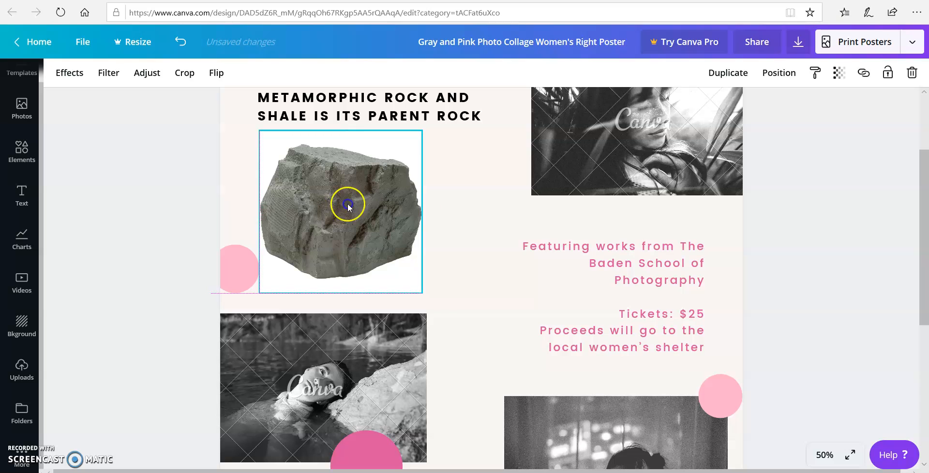
scroll(600, 267, "up", 2)
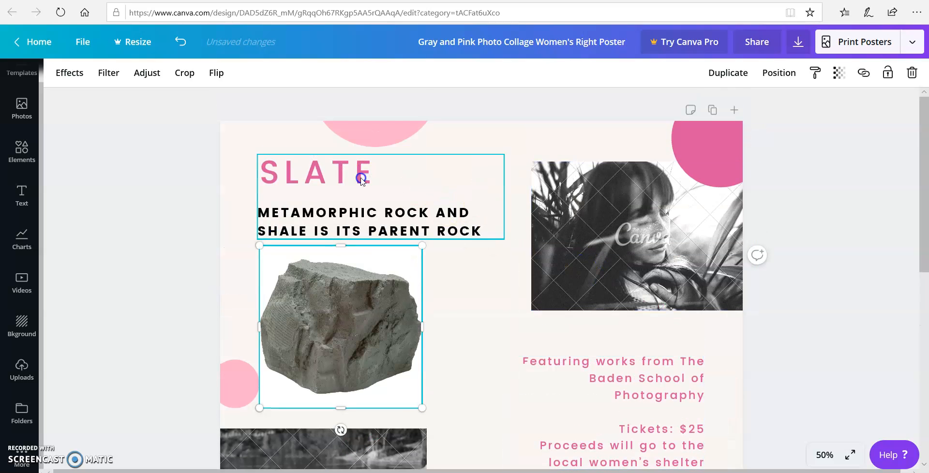
Step: Browse the text styles and font combinations available for the poster, with the "Featuring works from The Baden School of Photography" text selected
scroll(597, 306, "down", 2)
left_click(599, 244)
left_click(553, 243)
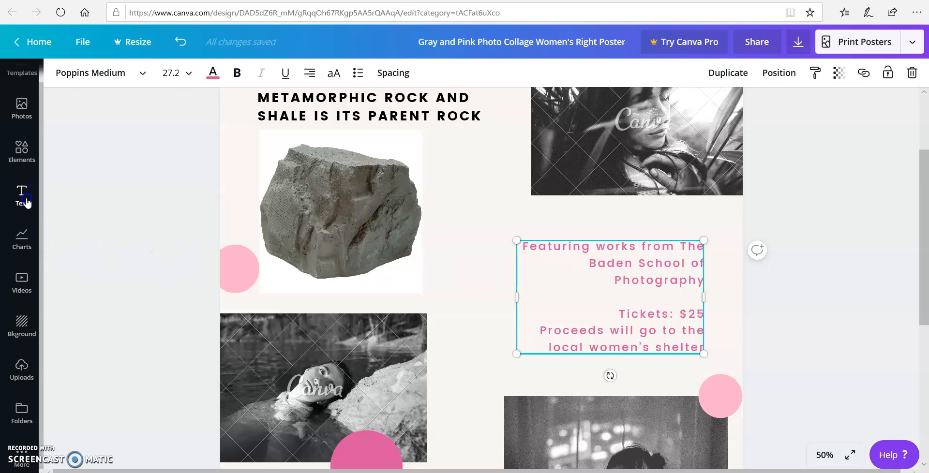
left_click(24, 198)
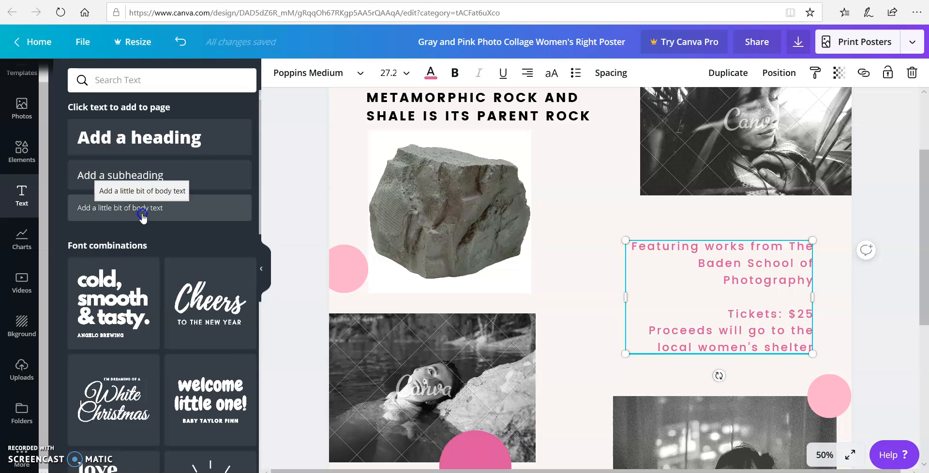
scroll(163, 253, "down", 10)
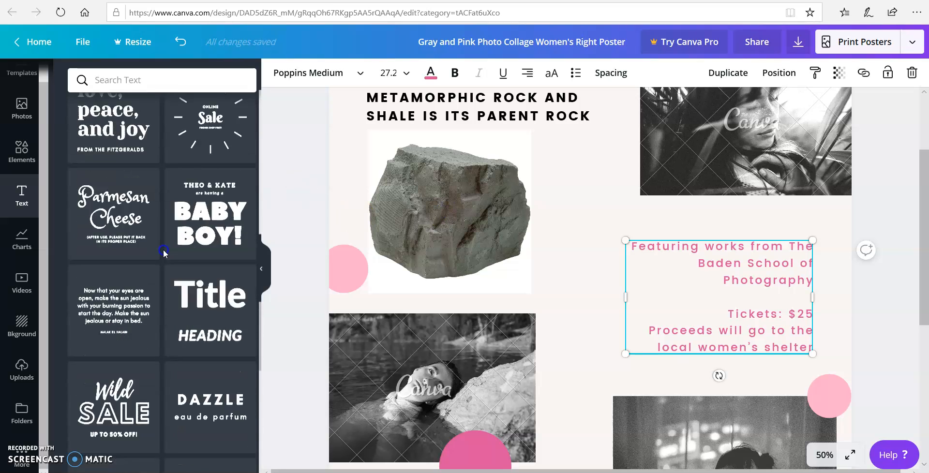
scroll(164, 253, "down", 3)
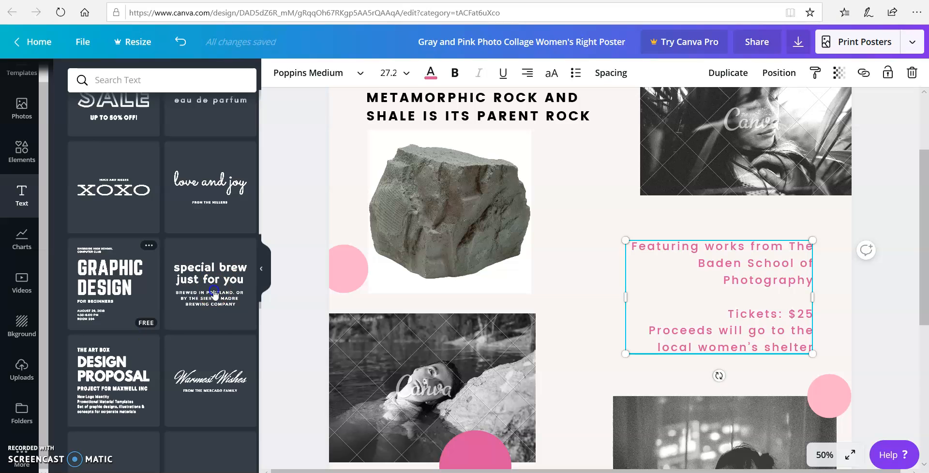
scroll(208, 310, "up", 8)
scroll(208, 327, "up", 5)
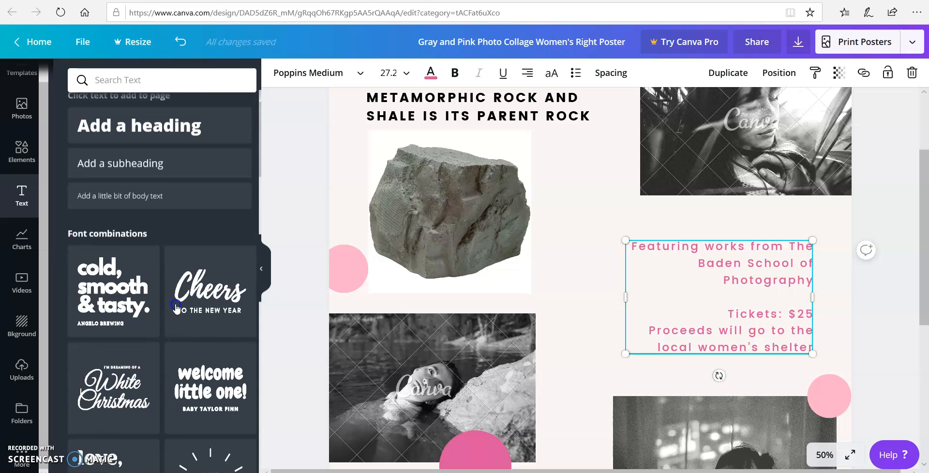
scroll(20, 300, "up", 1)
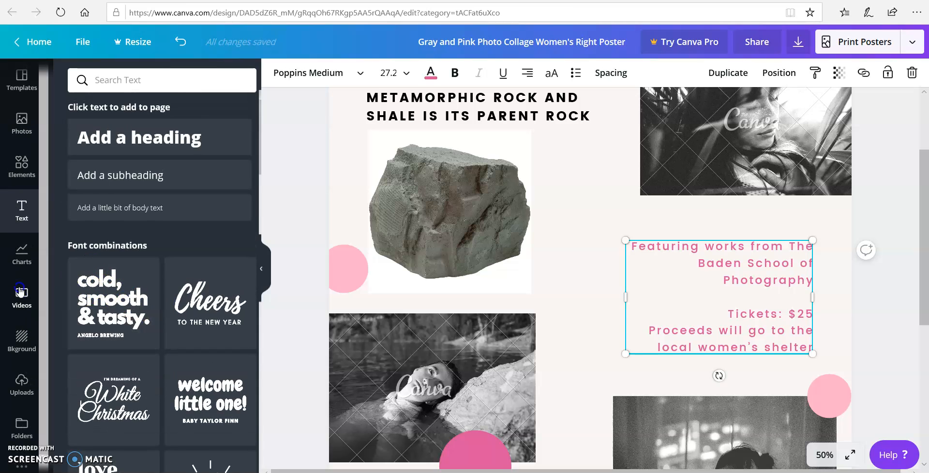
left_click(261, 268)
Step: Set the poster's sharing link to view and copy the link
scroll(512, 306, "up", 3)
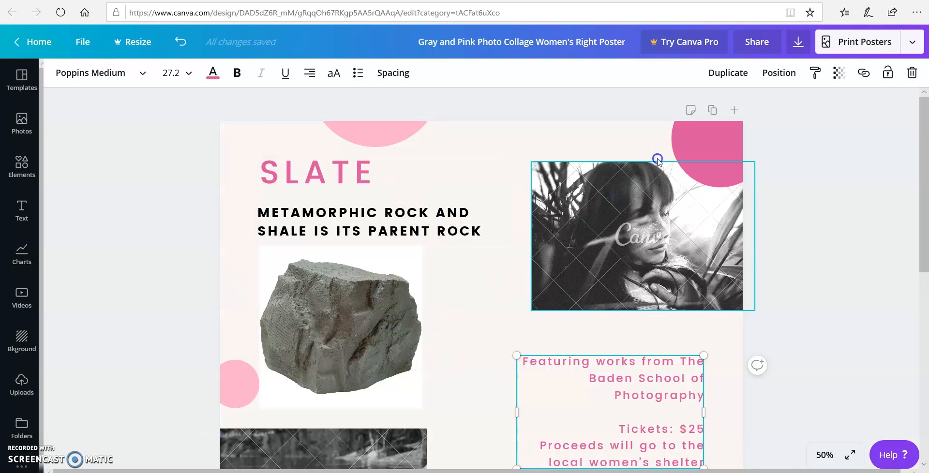
left_click(755, 49)
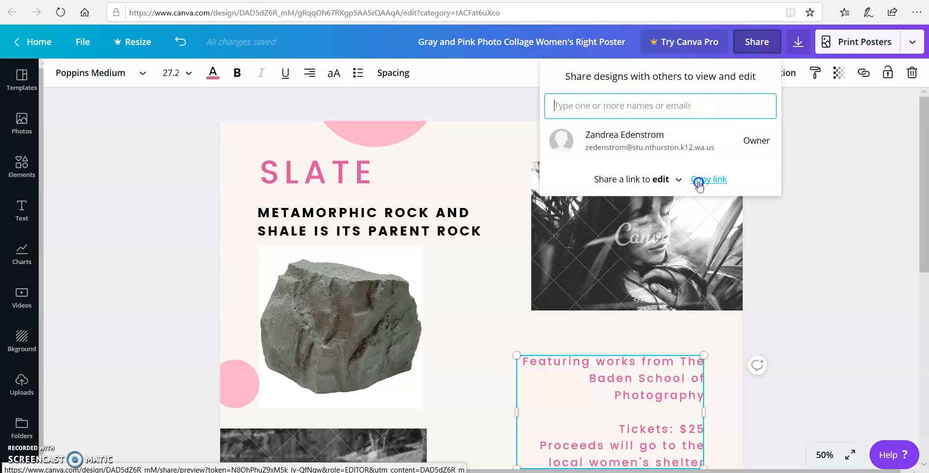
left_click(675, 180)
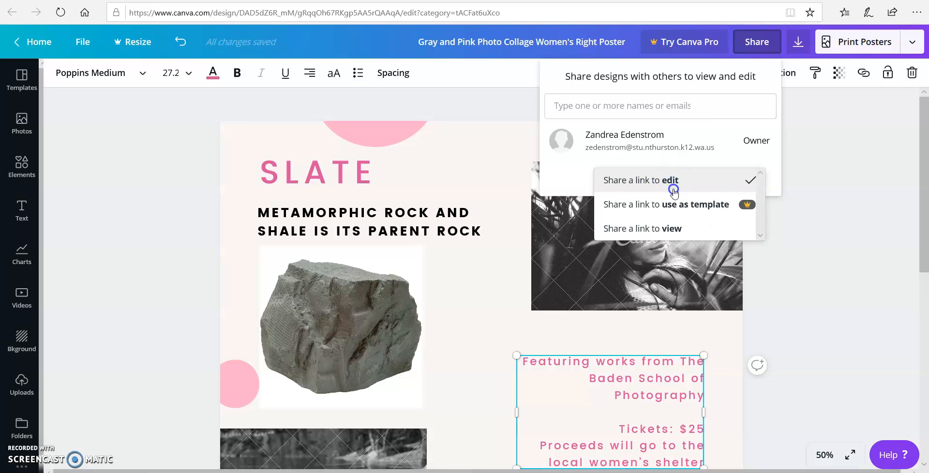
left_click(673, 230)
left_click(710, 179)
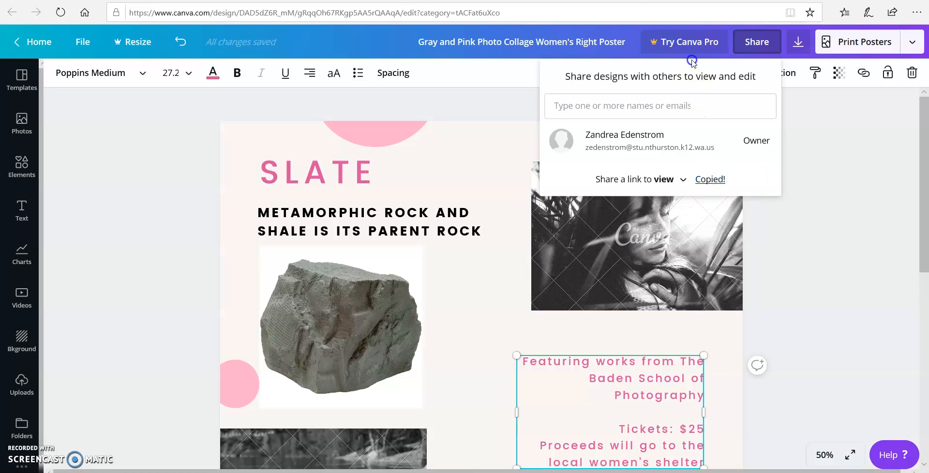
Step: Switch to the Rock Online Canva Poster assignment in Canvas and review its poster criteria and rock assignments
left_click(447, 1)
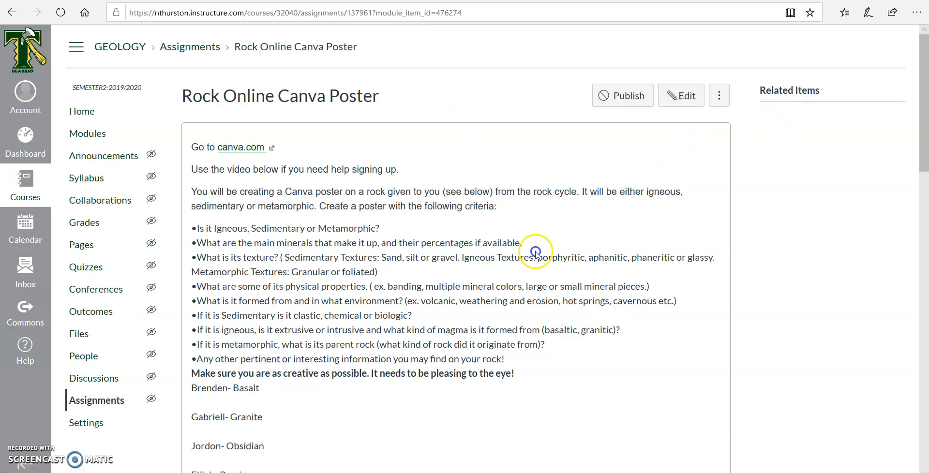
scroll(411, 285, "down", 3)
scroll(414, 286, "up", 3)
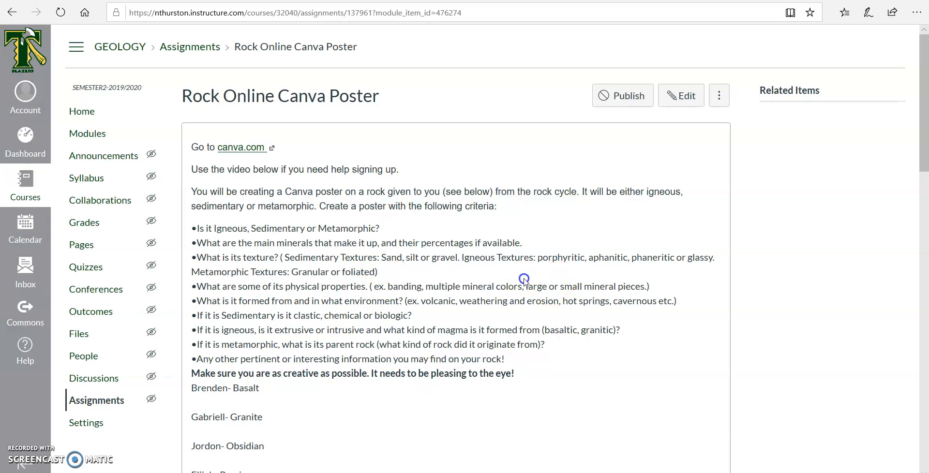
left_click(95, 422)
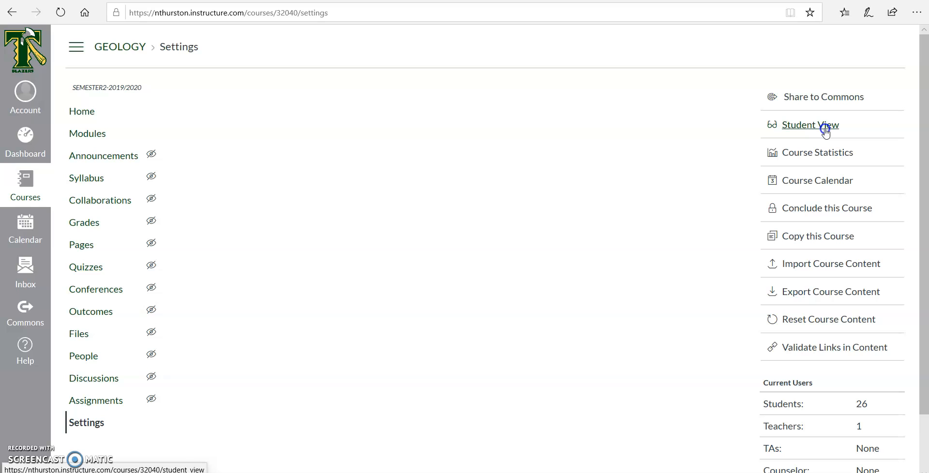
left_click(825, 128)
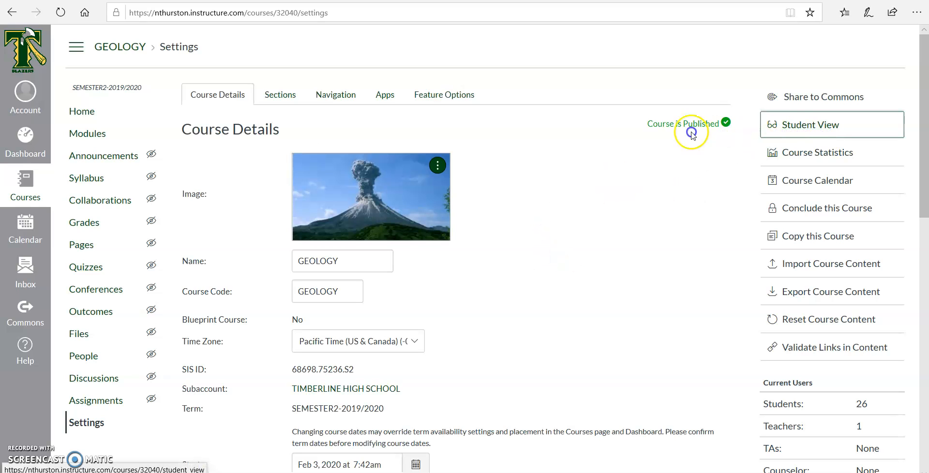
left_click(817, 127)
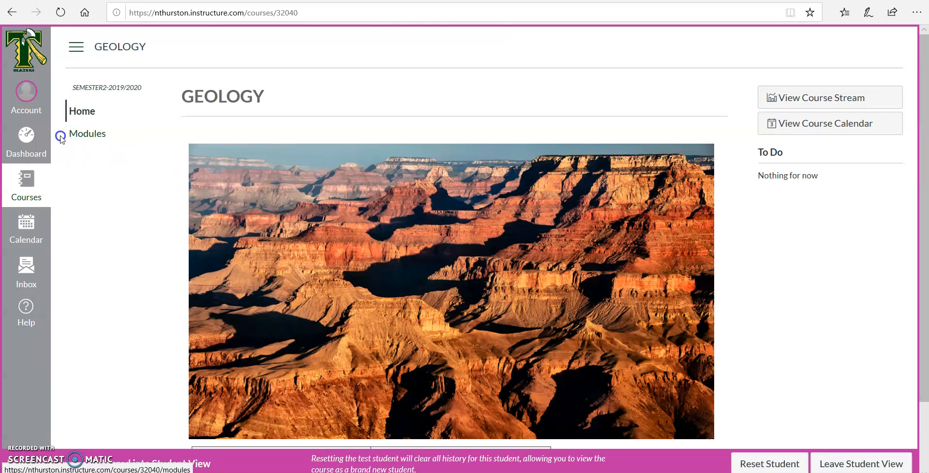
left_click(842, 463)
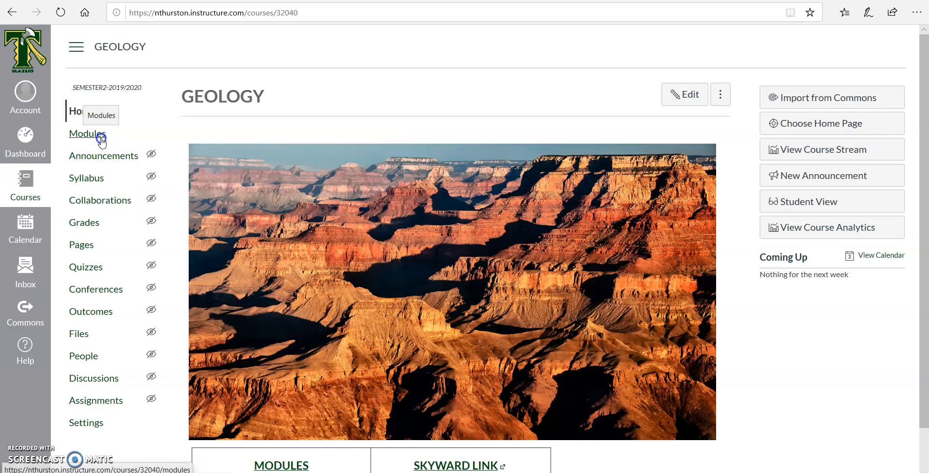
Step: Open the Rock Online Canva Poster assignment from the Rock Cycle module of the Geology course
left_click(270, 463)
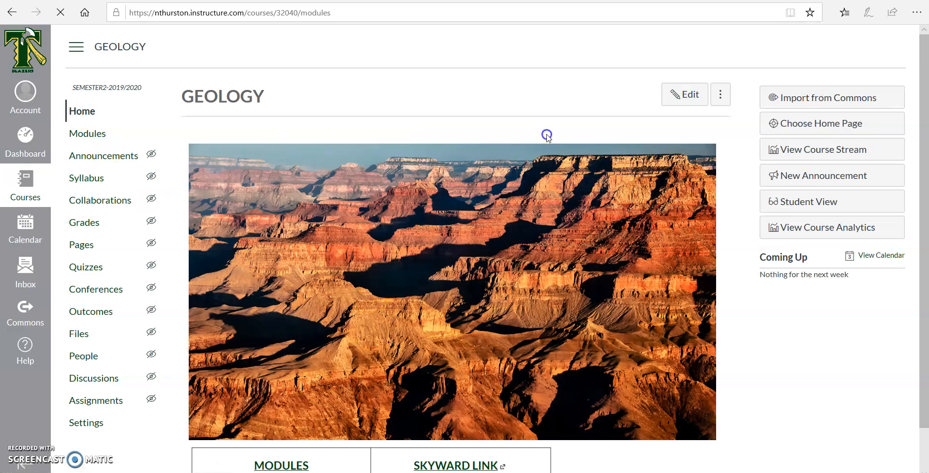
scroll(550, 181, "down", 10)
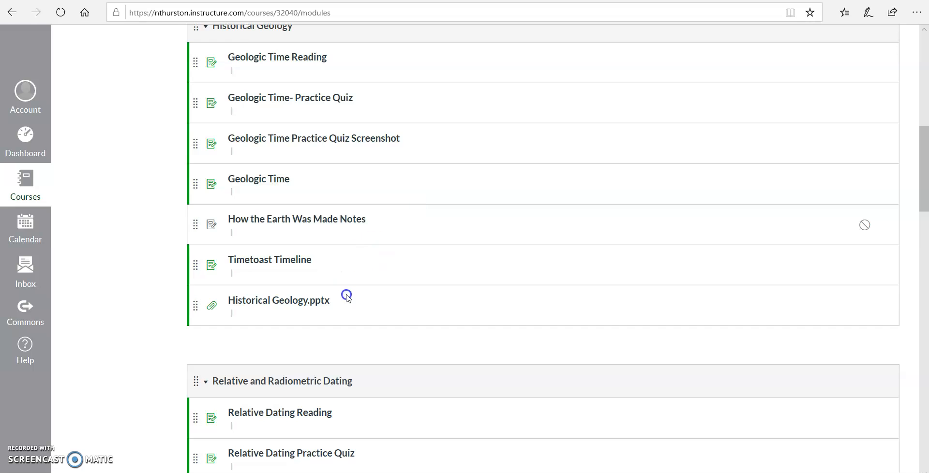
scroll(347, 290, "up", 4)
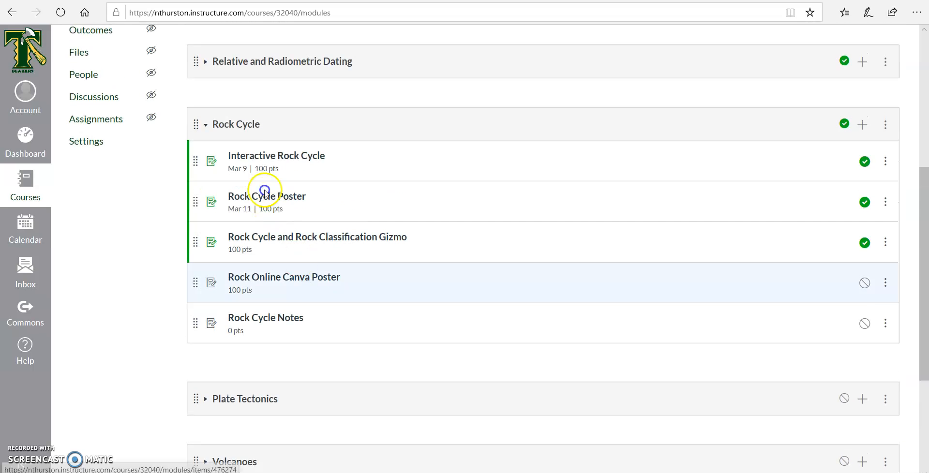
left_click(290, 280)
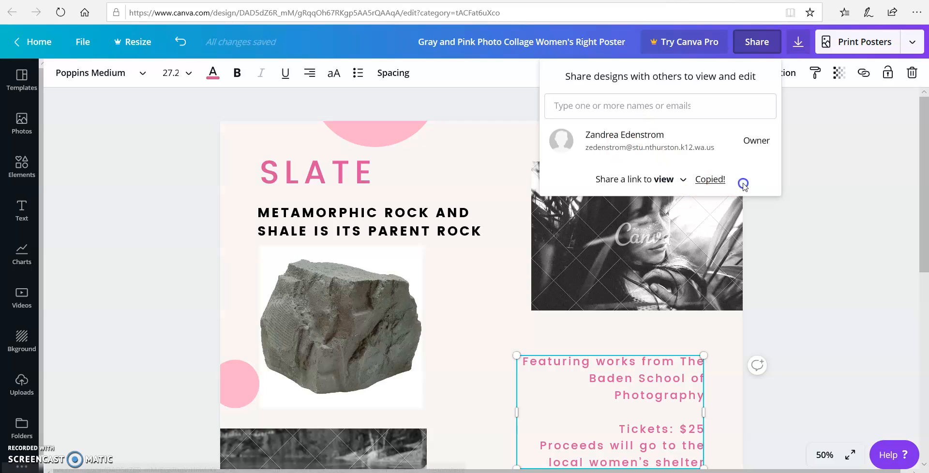
Step: Switch back to the slate poster in Canva and copy its view link again
left_click(709, 179)
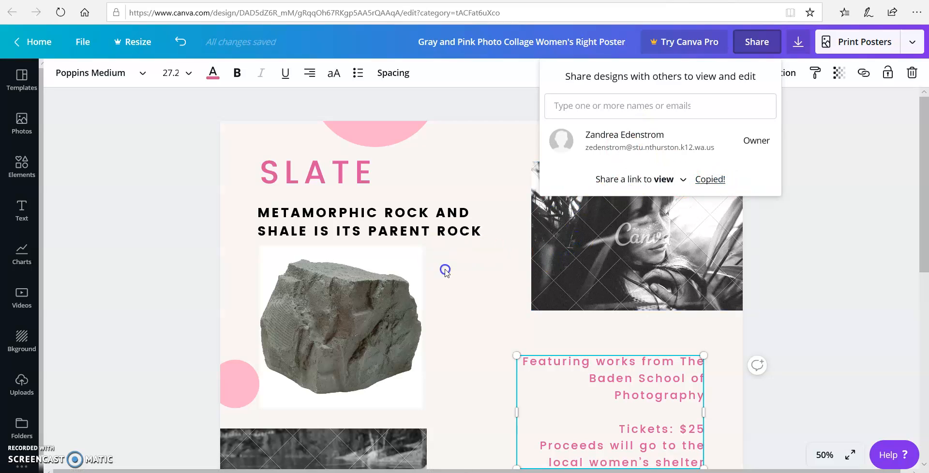